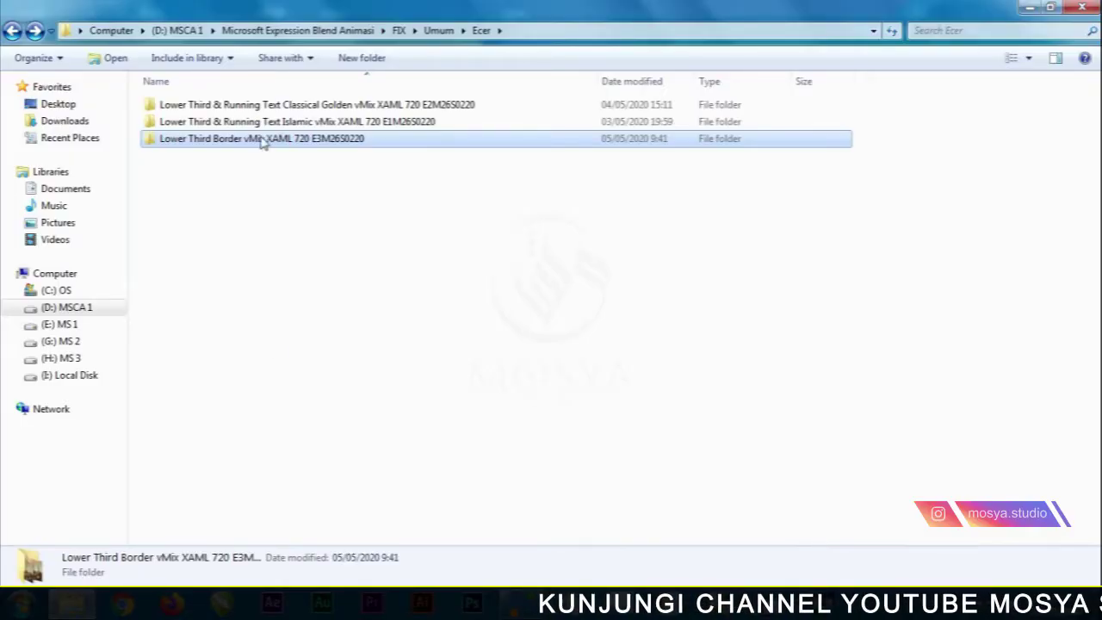
Step: Open the Lower Third Border vMix XAML 720 E3M26S0220 folder and look through the Preview 1 to Preview 4 images
{"action": "double_click", "coordinate": [263, 140]}
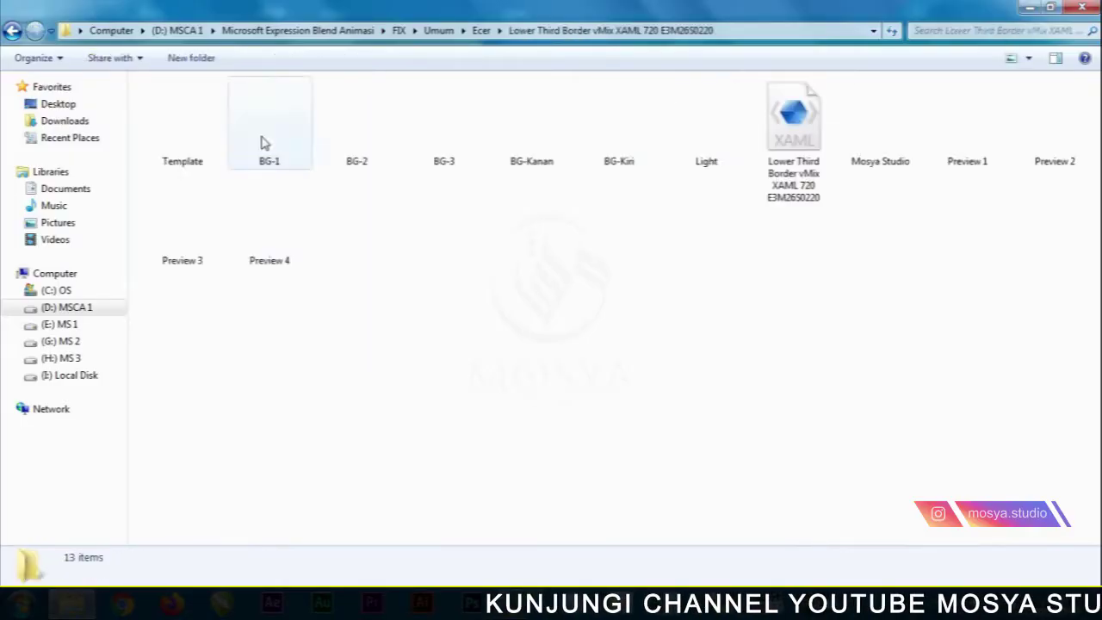
{"action": "left_click", "coordinate": [982, 154]}
{"action": "double_click", "coordinate": [982, 154]}
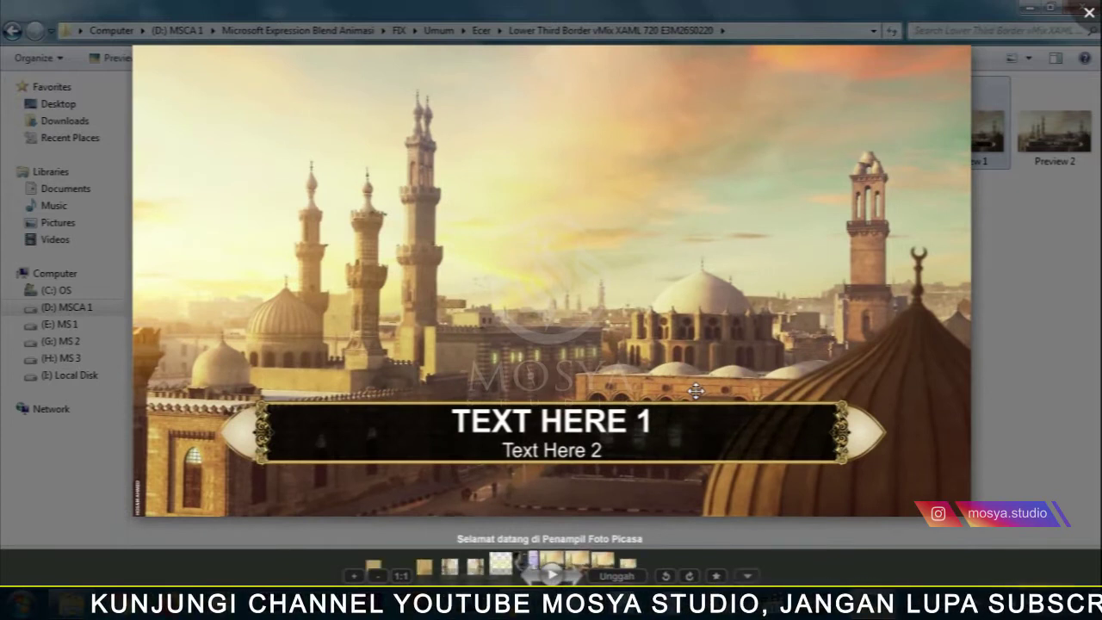
{"action": "key", "text": "Right"}
{"action": "key", "text": "Right"}
{"action": "key", "text": "Right"}
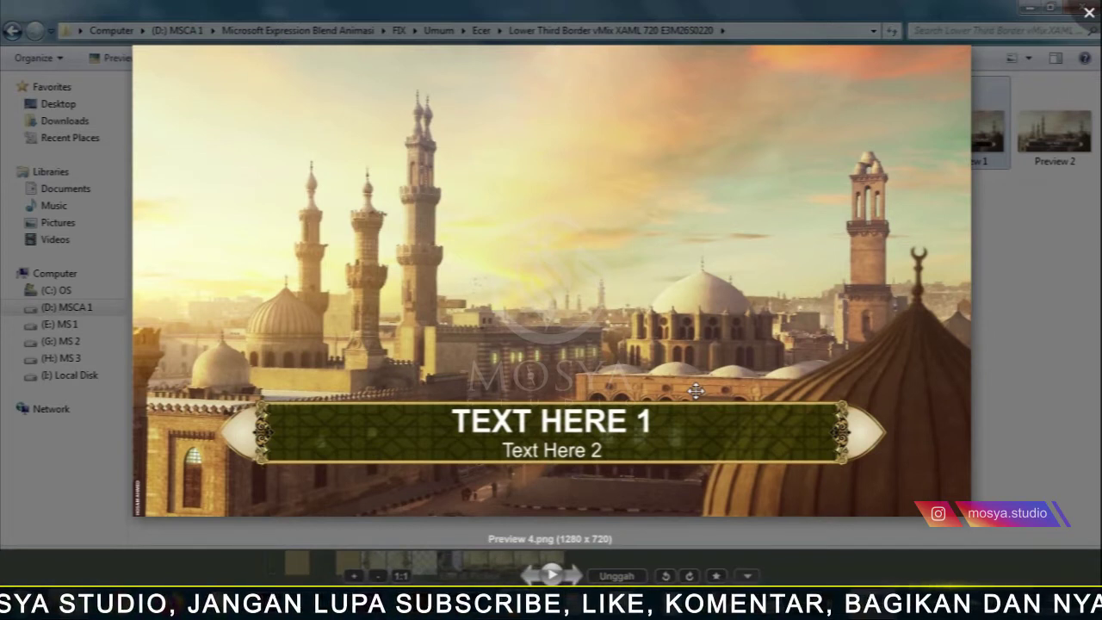
{"action": "key", "text": "Left"}
{"action": "key", "text": "Left"}
{"action": "key", "text": "Left"}
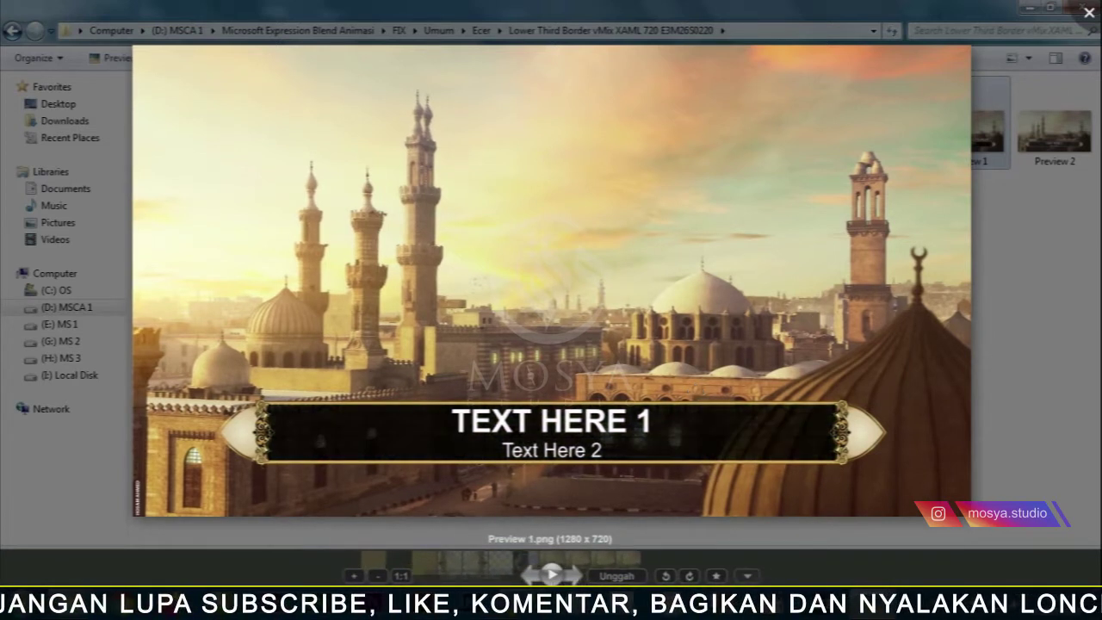
{"action": "left_click", "coordinate": [1089, 12]}
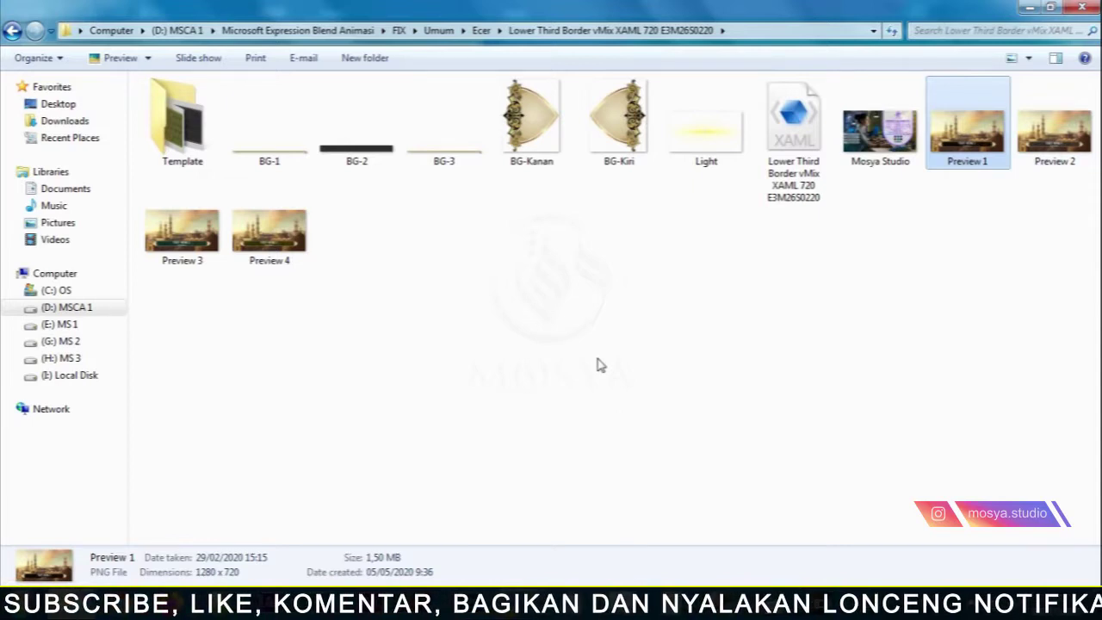
Step: Switch to vMix Pro and start adding a video input by browsing for its file
{"action": "mouse_move", "coordinate": [522, 613]}
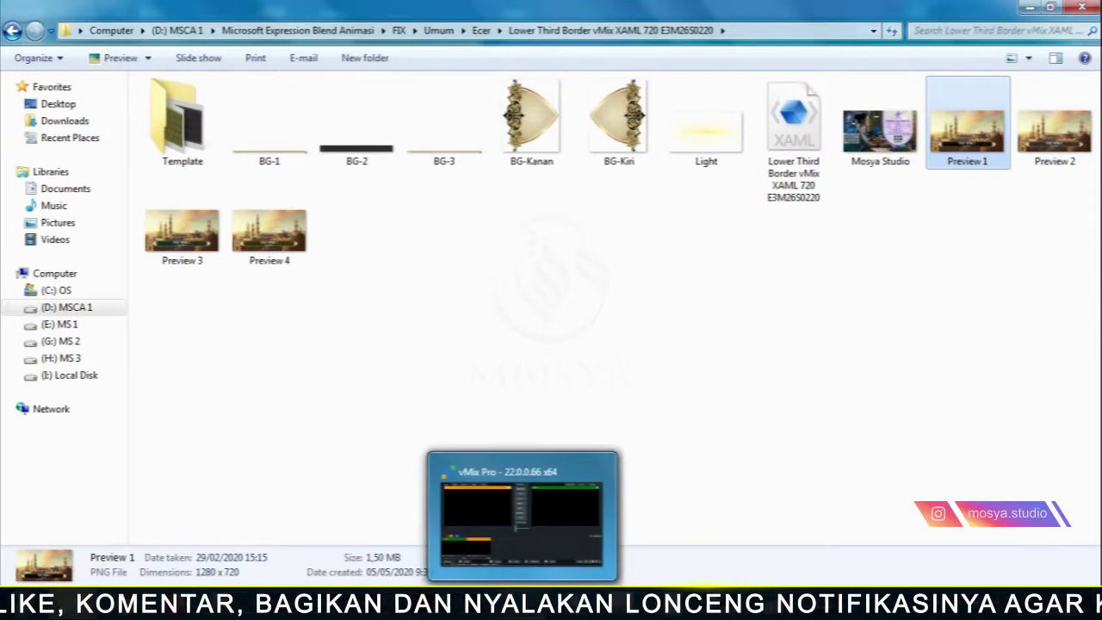
{"action": "left_click", "coordinate": [522, 517]}
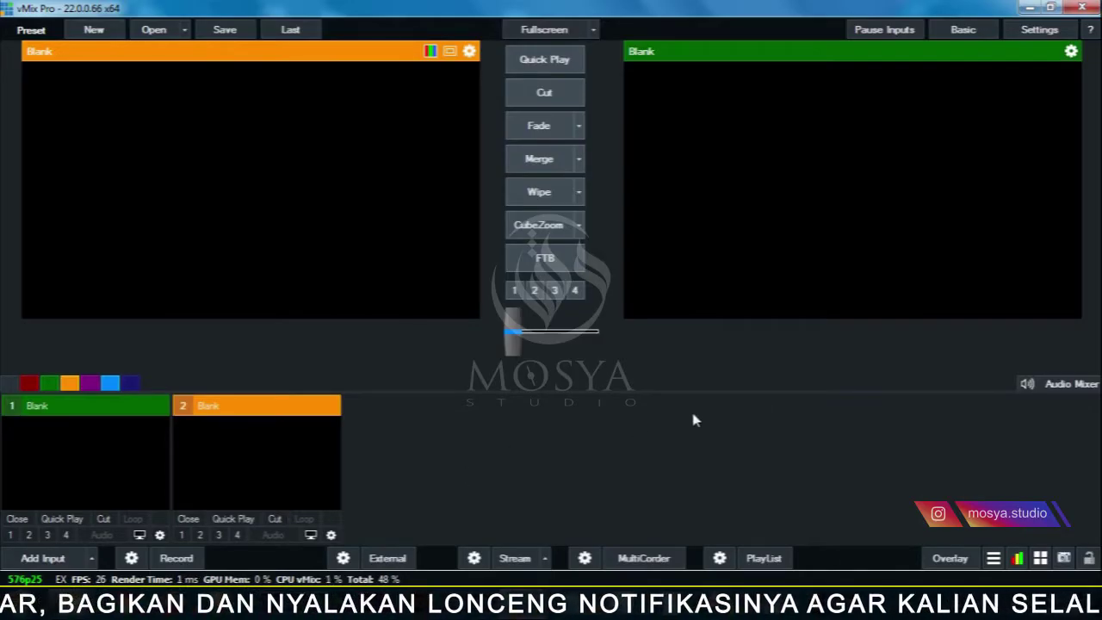
{"action": "left_click", "coordinate": [44, 559]}
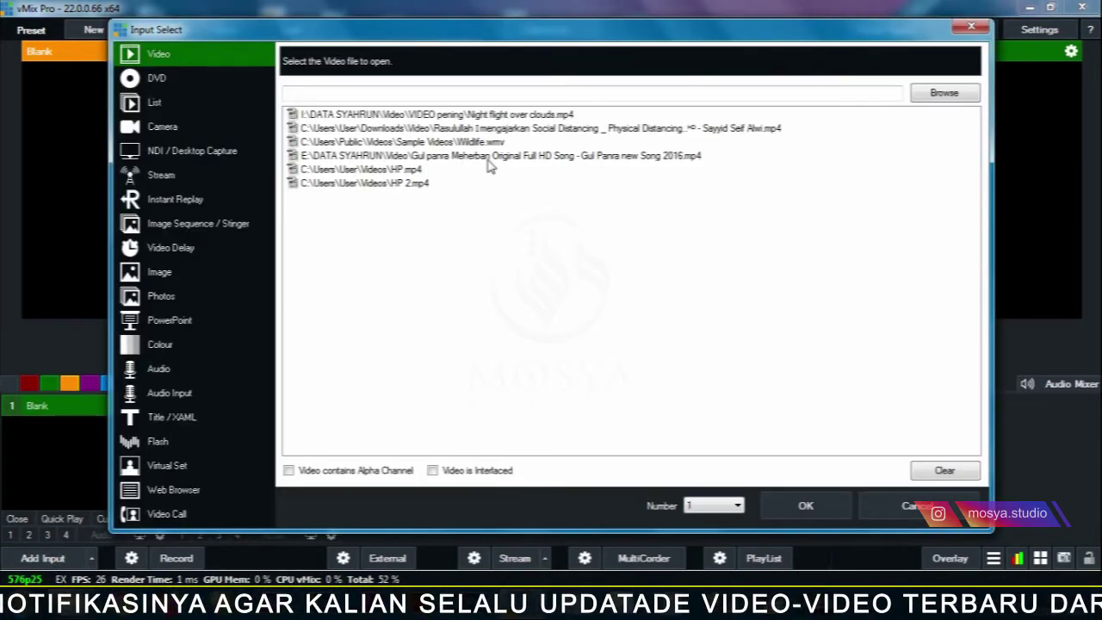
{"action": "left_click", "coordinate": [947, 93]}
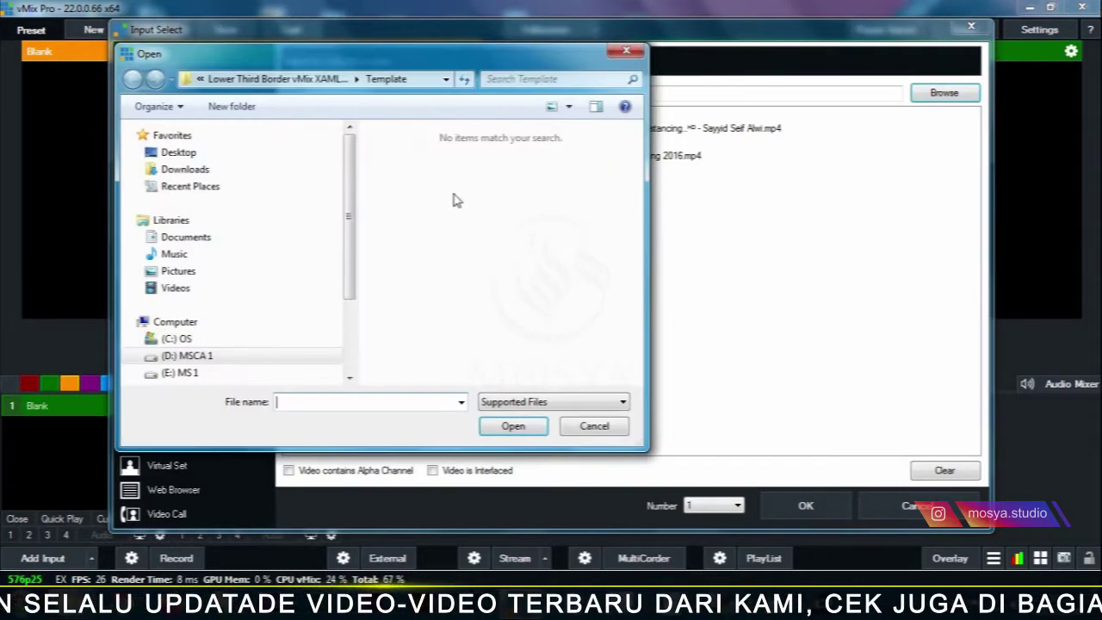
Step: Browse to the VIDEO pening folder inside the Video folder on Local Disk (I:)
{"action": "scroll", "coordinate": [278, 273], "scroll_direction": "down", "scroll_amount": 3}
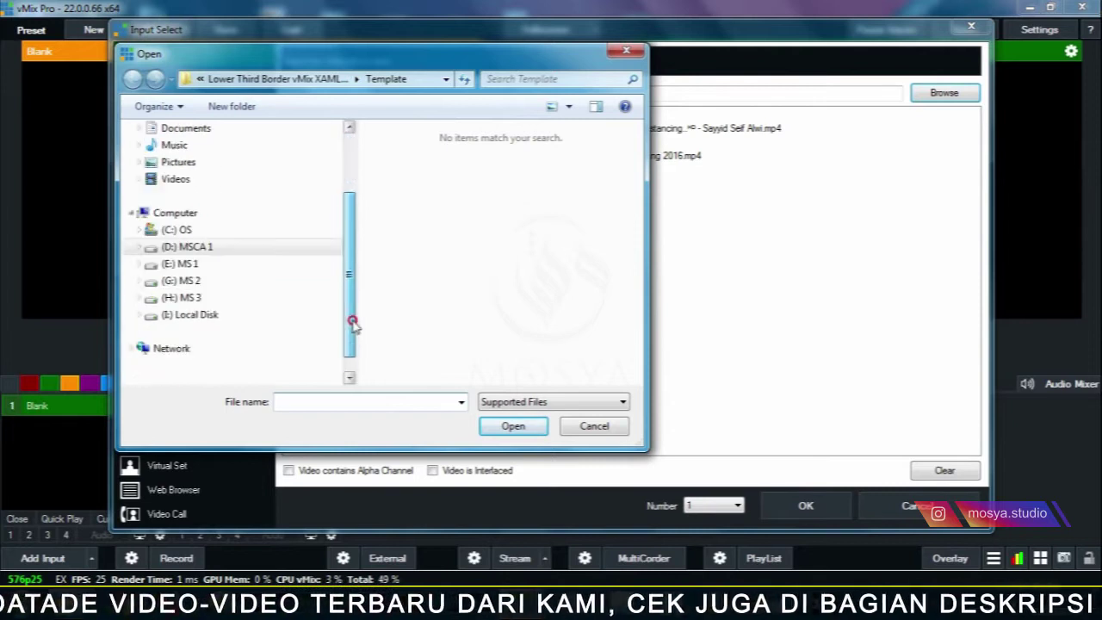
{"action": "left_click", "coordinate": [227, 315]}
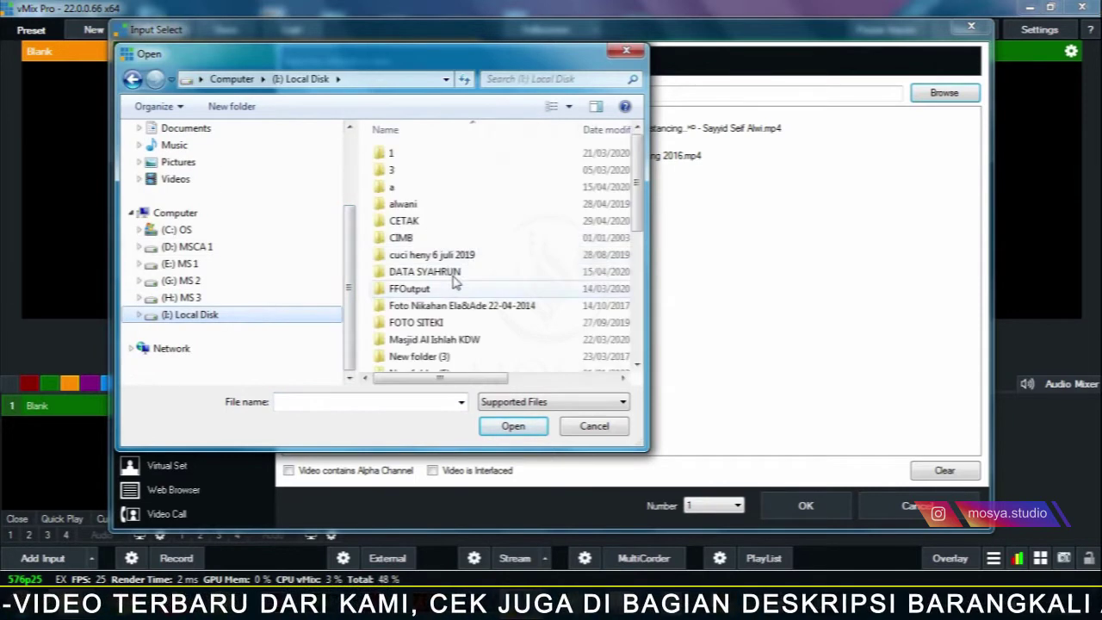
{"action": "double_click", "coordinate": [462, 273]}
{"action": "scroll", "coordinate": [470, 328], "scroll_direction": "down", "scroll_amount": 3}
{"action": "scroll", "coordinate": [469, 327], "scroll_direction": "down", "scroll_amount": 2}
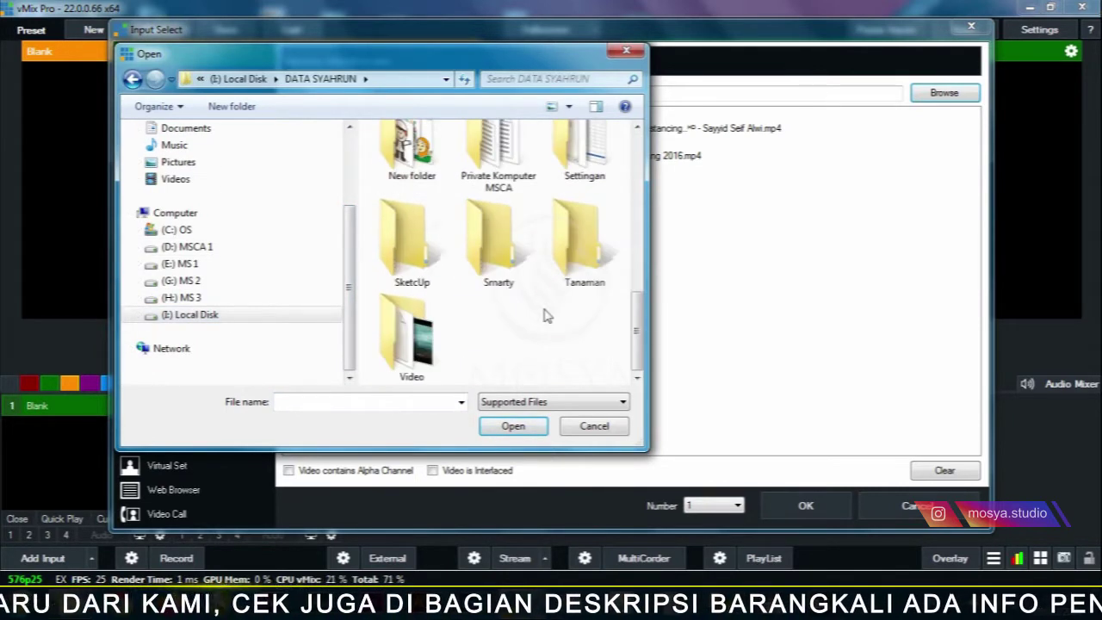
{"action": "double_click", "coordinate": [412, 336]}
{"action": "scroll", "coordinate": [483, 310], "scroll_direction": "down", "scroll_amount": 1}
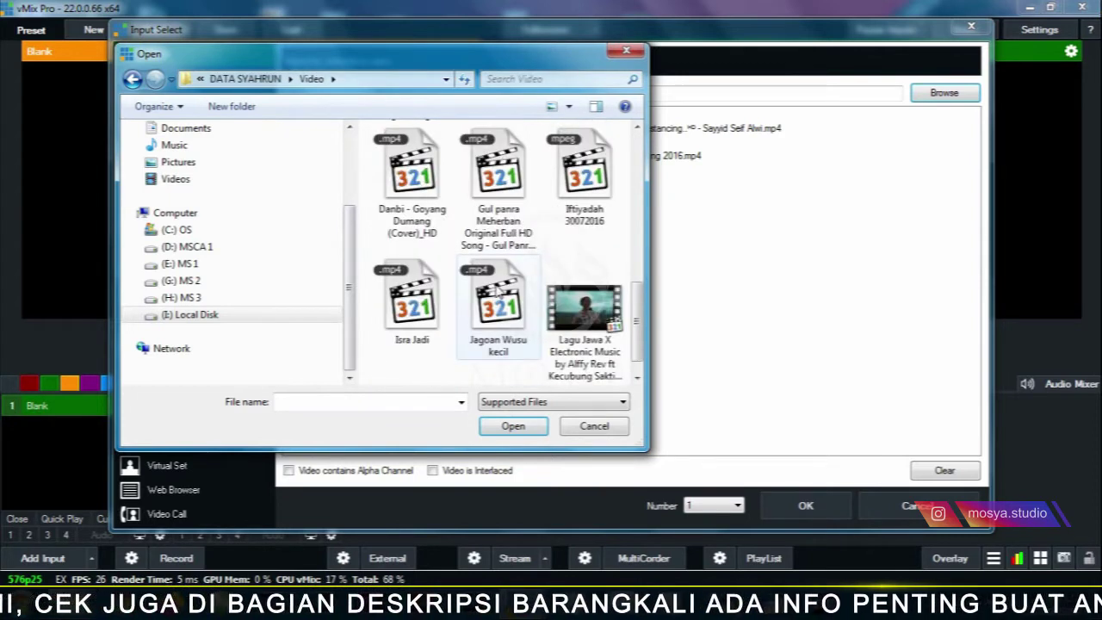
{"action": "scroll", "coordinate": [497, 293], "scroll_direction": "up", "scroll_amount": 5}
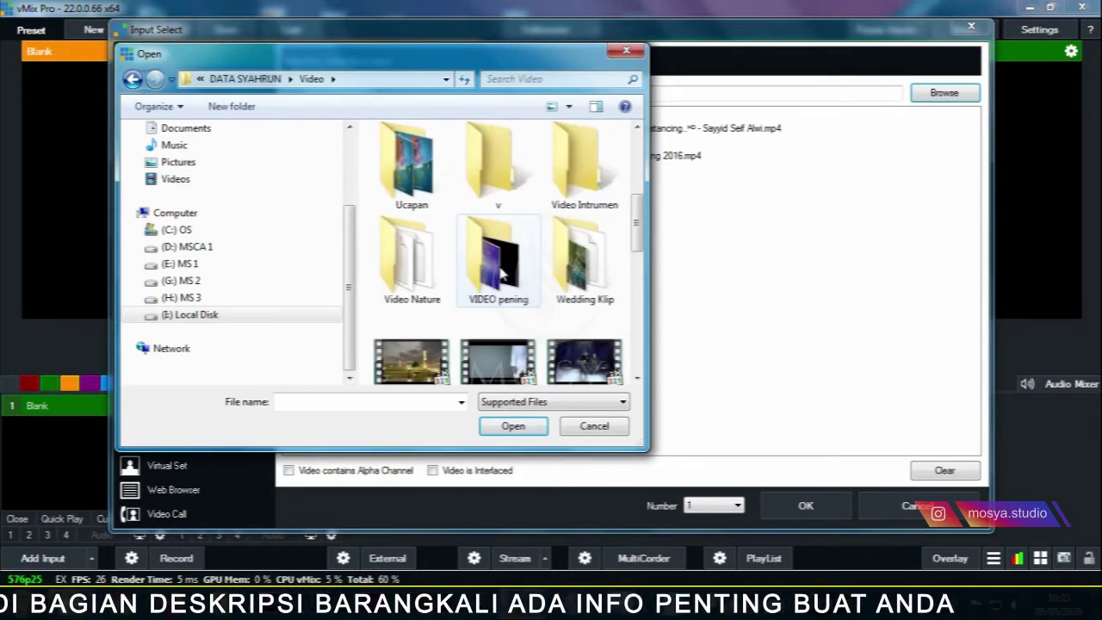
{"action": "double_click", "coordinate": [499, 272]}
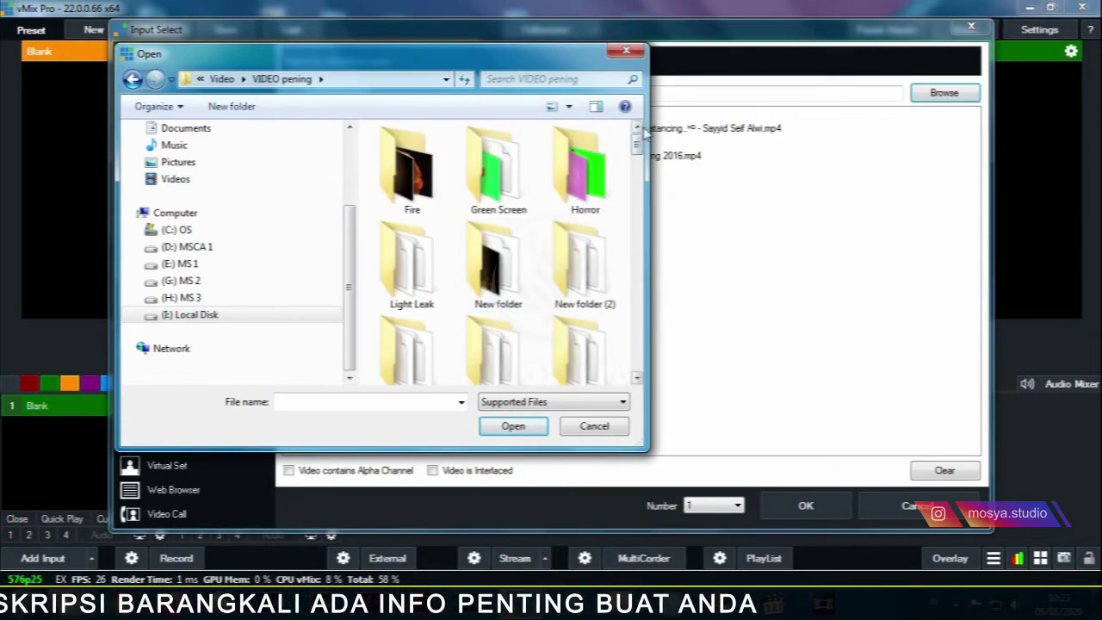
Step: Add the Wonder - HD Motion Graphics Background Loop - YouTube video as an input and play it in a loop
{"action": "left_click_drag", "start_coordinate": [647, 129], "coordinate": [907, 330]}
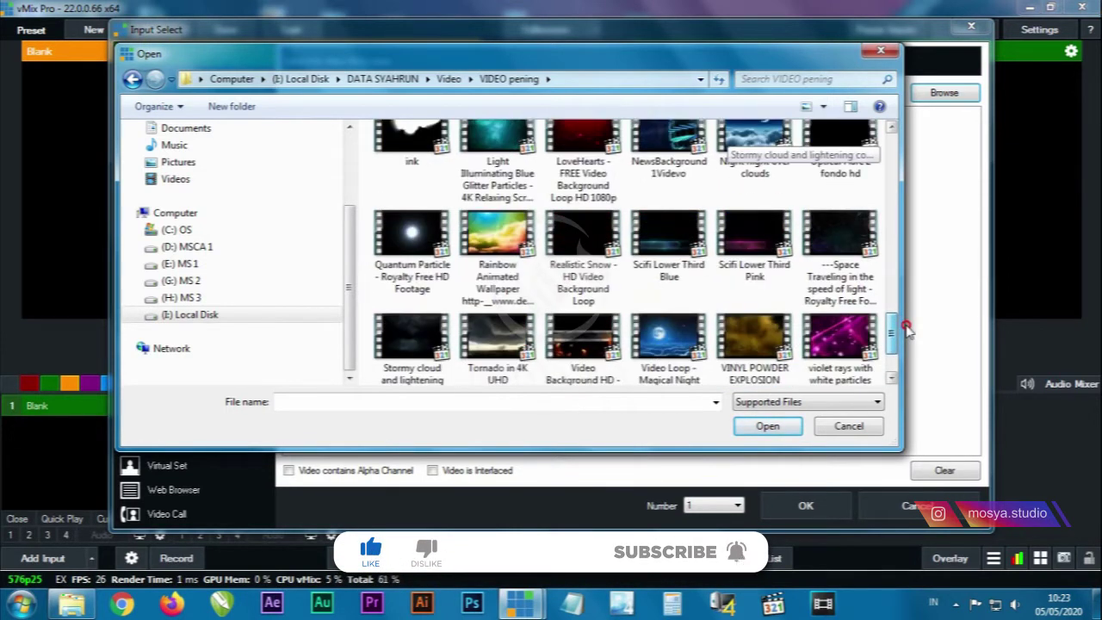
{"action": "left_click_drag", "start_coordinate": [906, 330], "coordinate": [911, 345]}
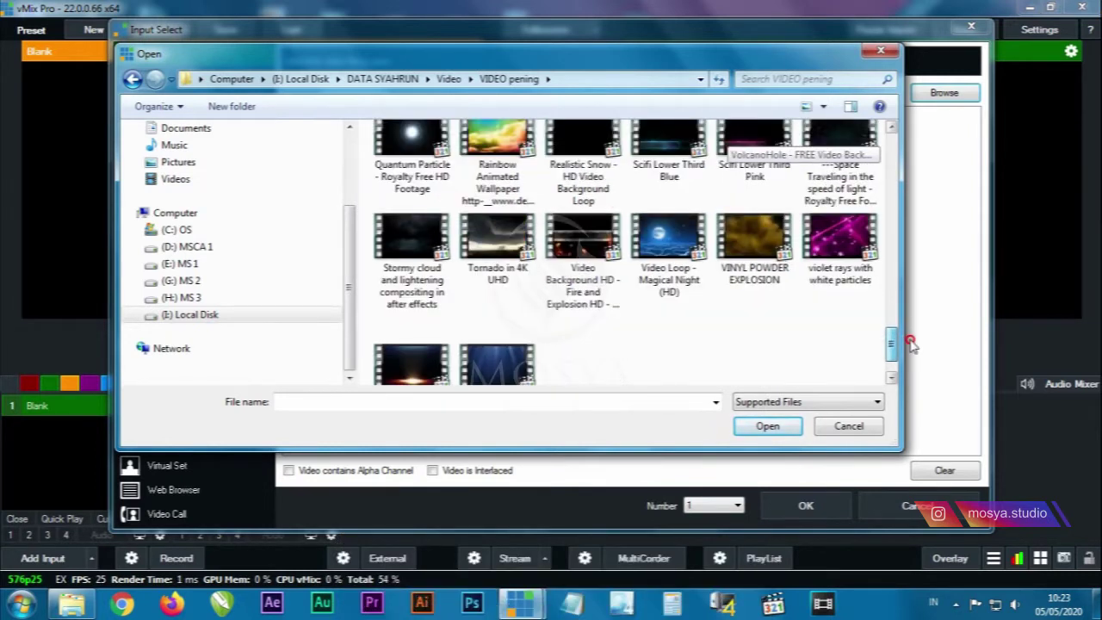
{"action": "left_click", "coordinate": [505, 379]}
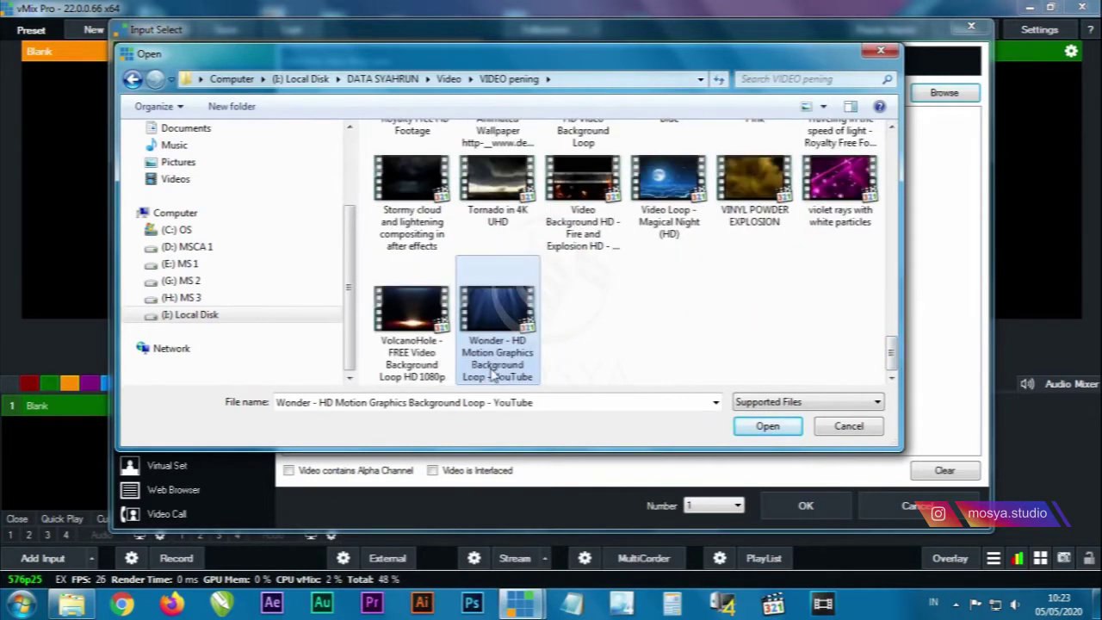
{"action": "left_click", "coordinate": [768, 428]}
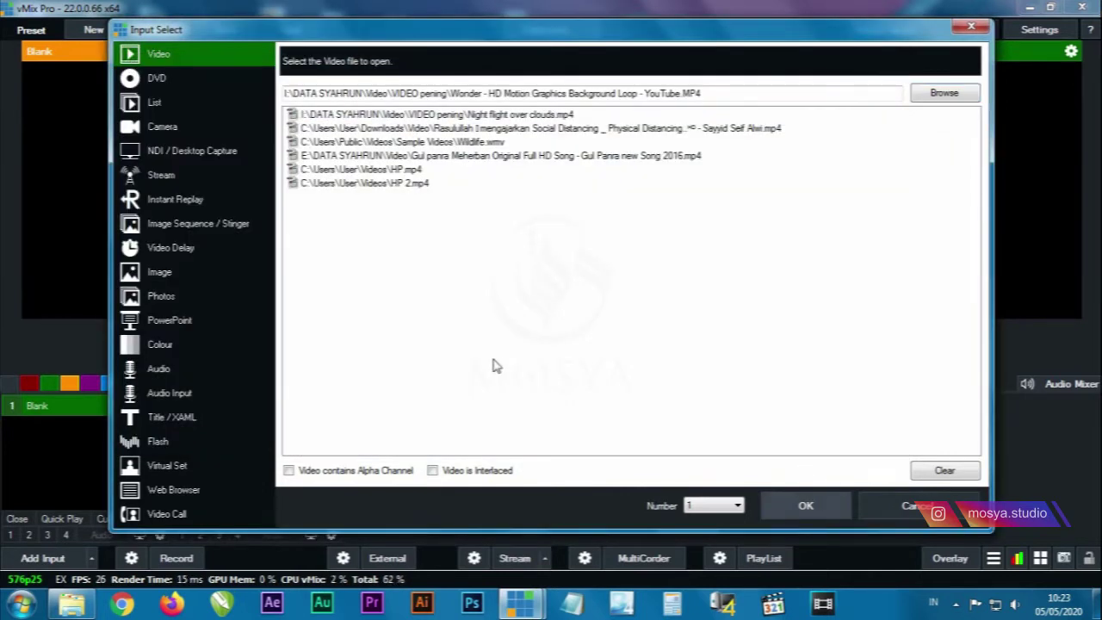
{"action": "key", "text": "Return"}
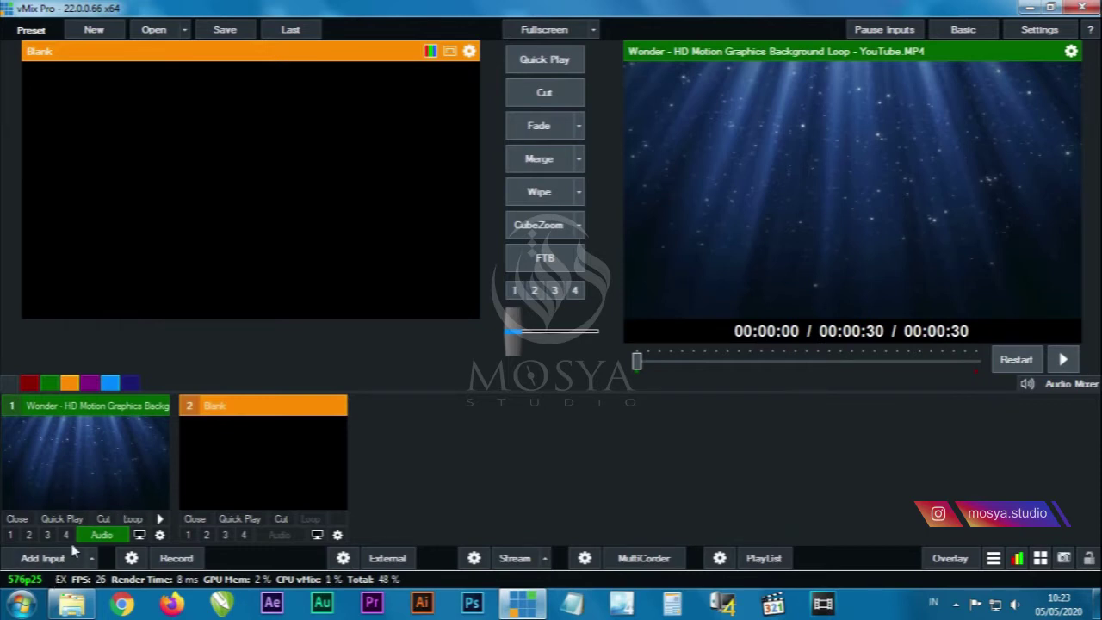
{"action": "left_click", "coordinate": [145, 521]}
{"action": "left_click", "coordinate": [159, 521]}
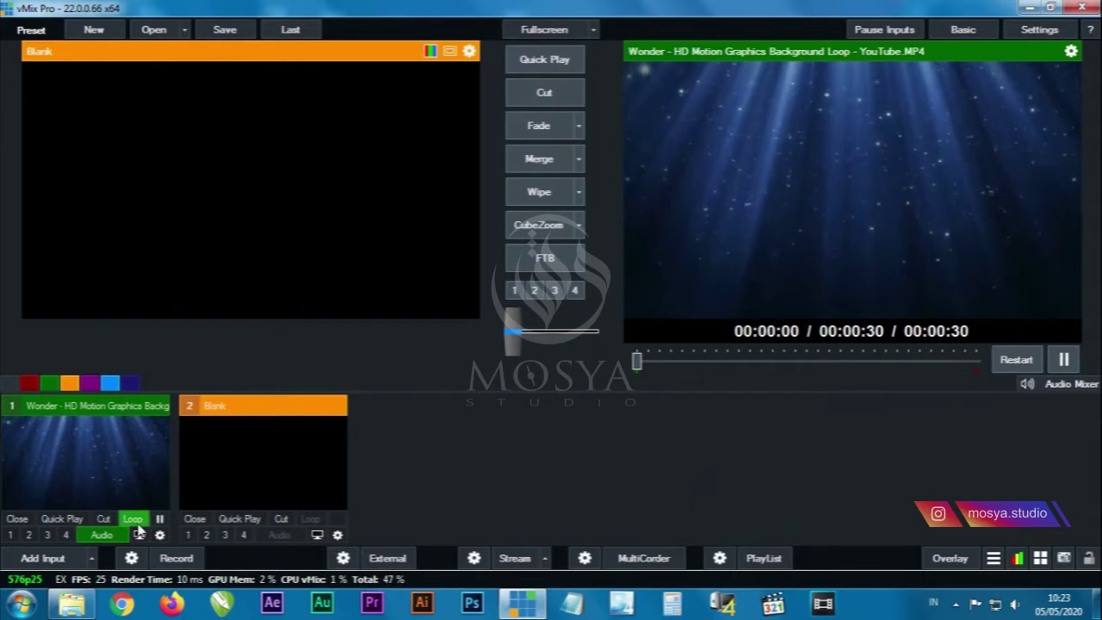
Step: Start adding a Title / XAML input and browse to Microsoft Expression Blend Animasi > FIX > Umum > Ecer on drive D
{"action": "left_click", "coordinate": [53, 562]}
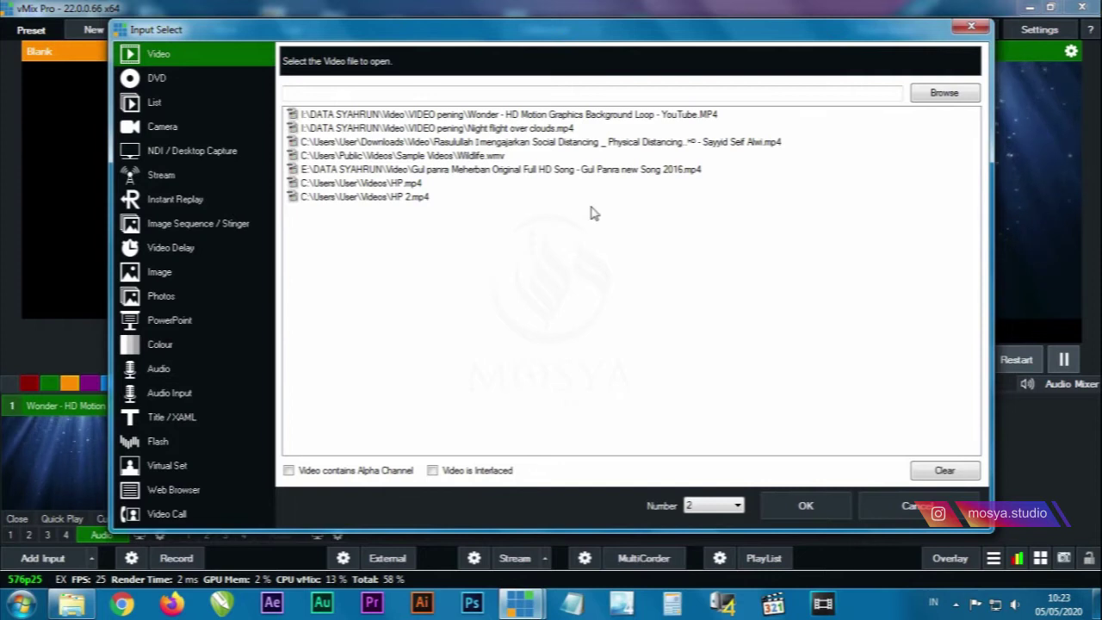
{"action": "left_click", "coordinate": [170, 419]}
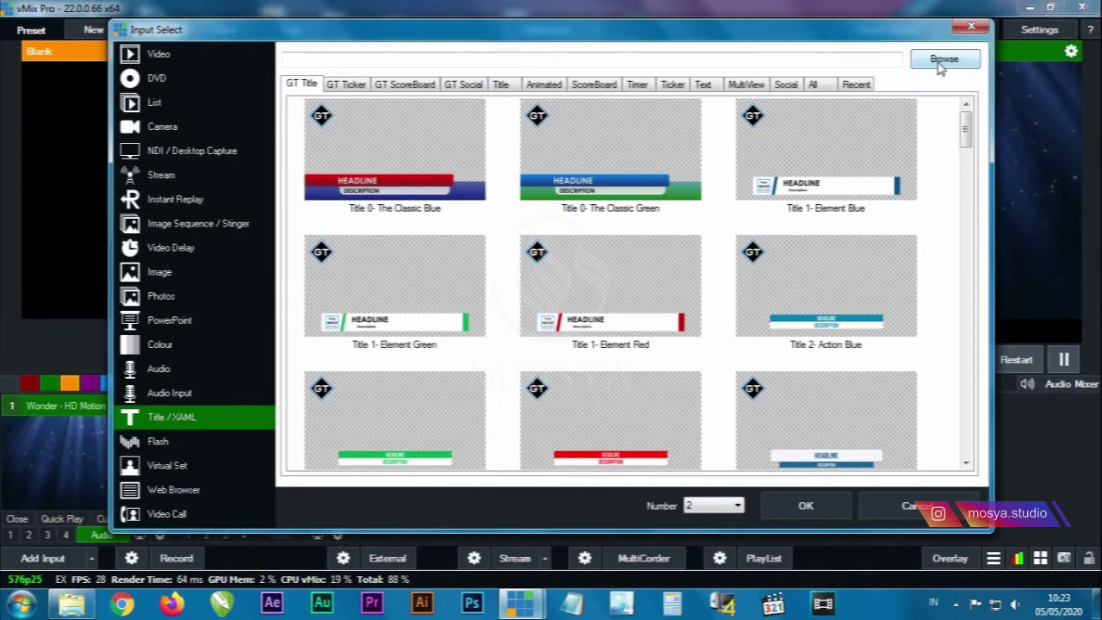
{"action": "left_click", "coordinate": [942, 65]}
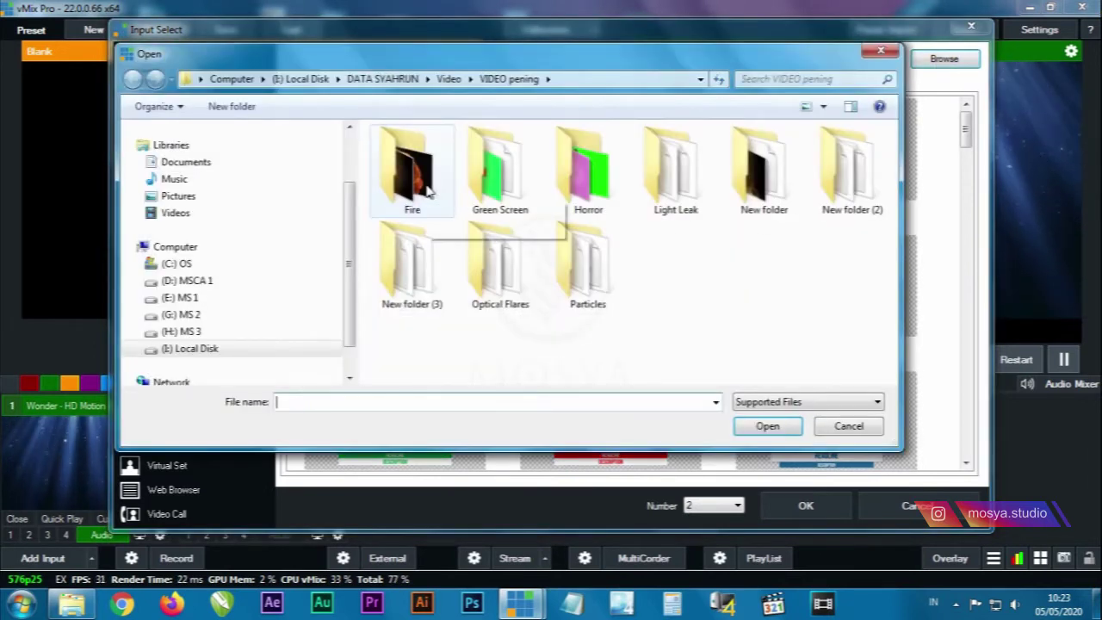
{"action": "left_click", "coordinate": [226, 286]}
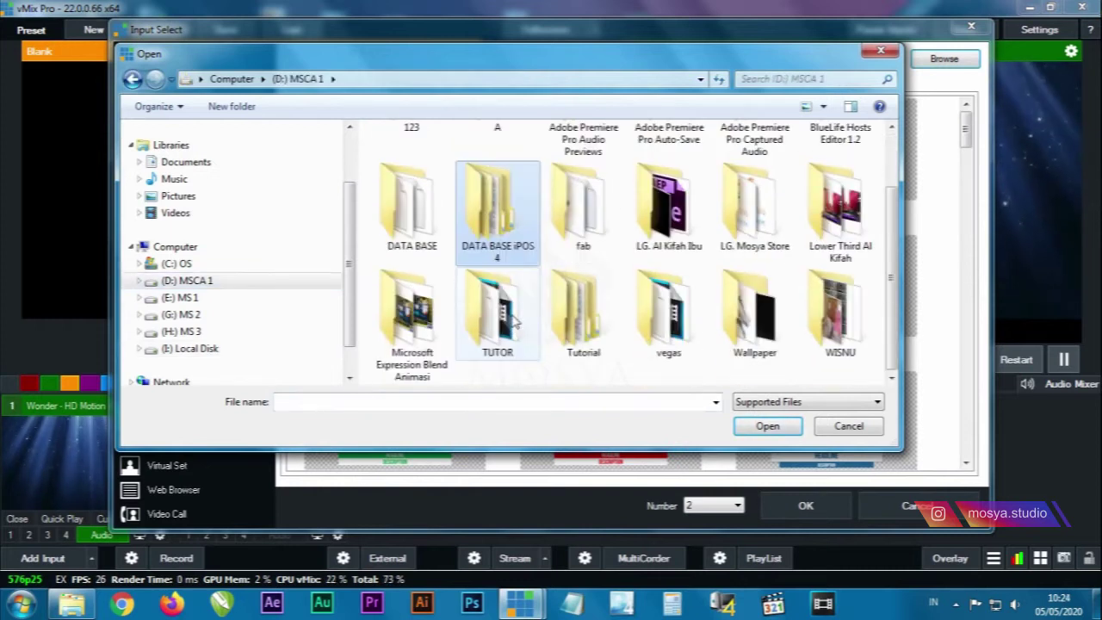
{"action": "double_click", "coordinate": [411, 314]}
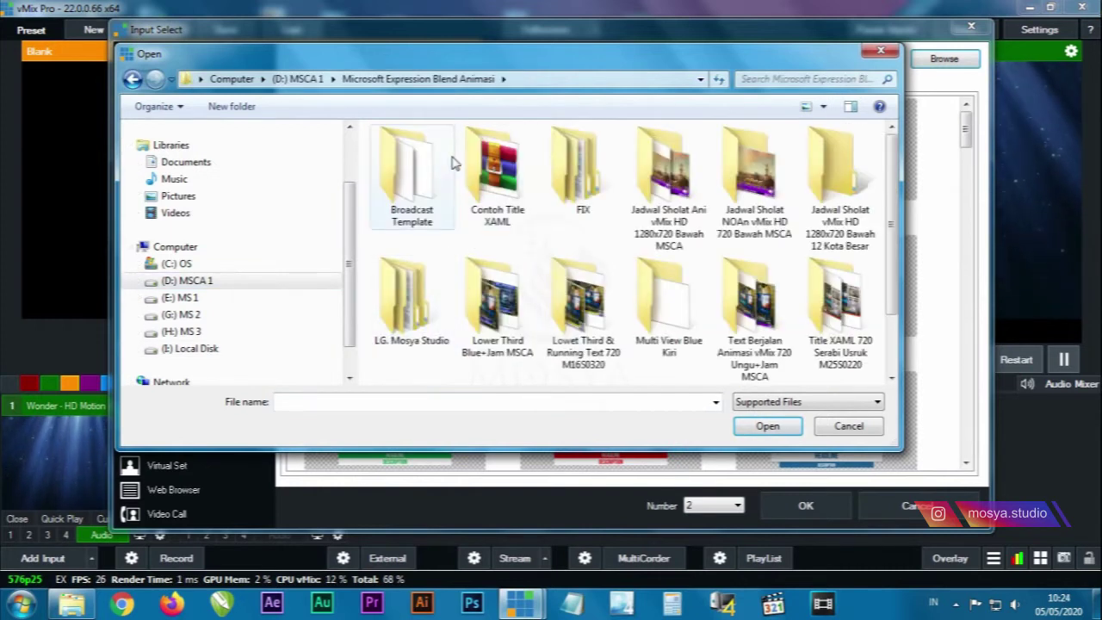
{"action": "double_click", "coordinate": [573, 193]}
{"action": "double_click", "coordinate": [450, 172]}
{"action": "double_click", "coordinate": [410, 168]}
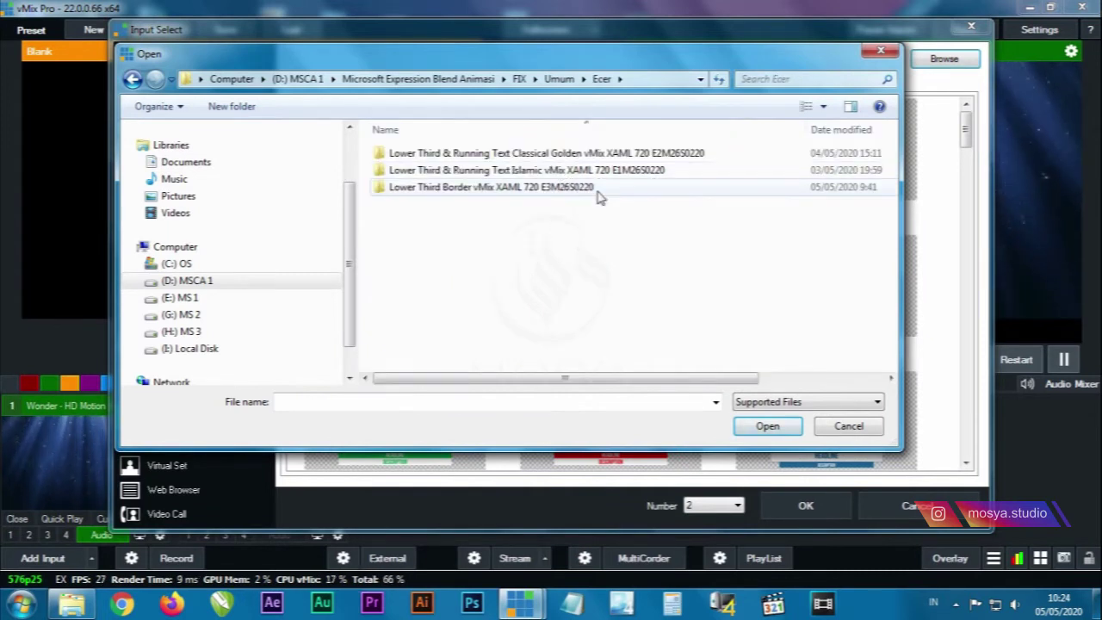
Step: Load the Lower Third Border vMix XAML 720 E3M26S0220 file from its own folder into the title list
{"action": "left_click", "coordinate": [411, 191]}
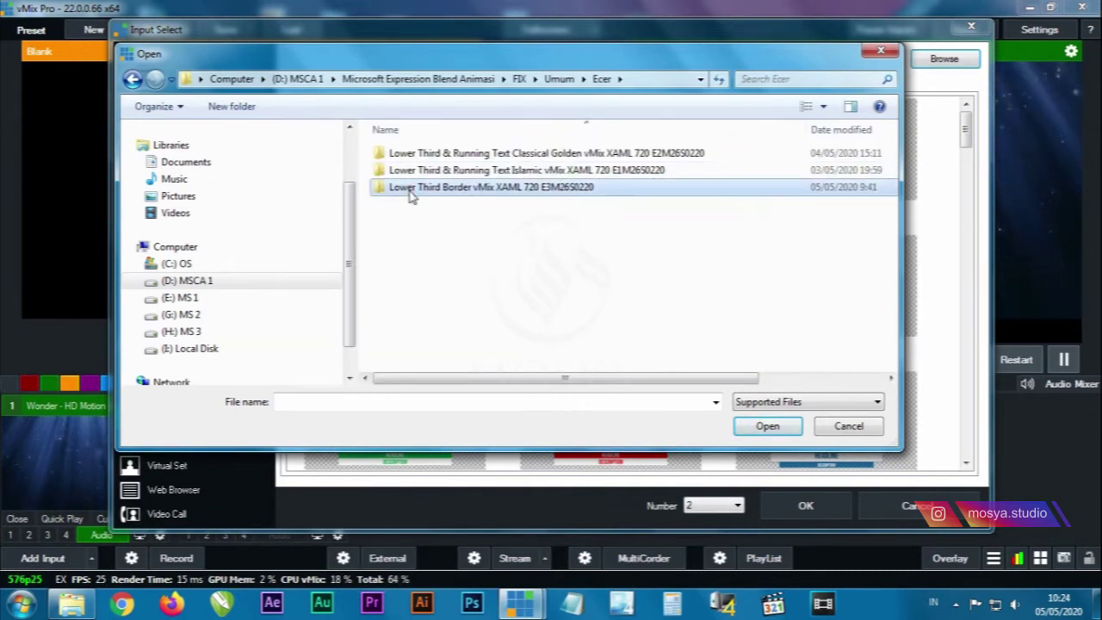
{"action": "left_click", "coordinate": [472, 172]}
{"action": "left_click", "coordinate": [472, 153]}
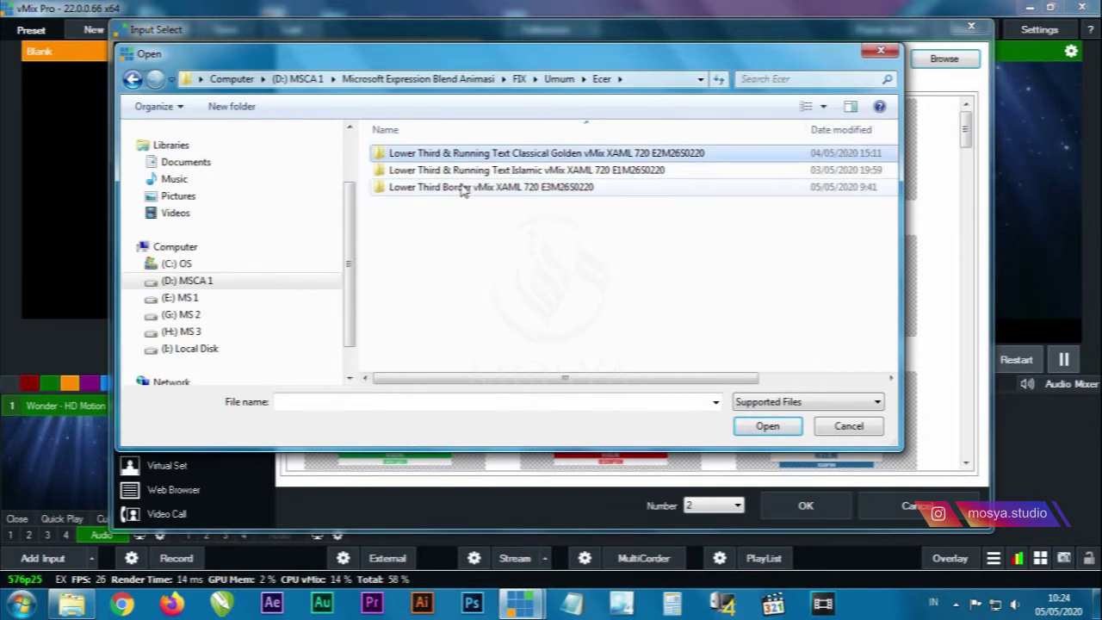
{"action": "left_click", "coordinate": [417, 191]}
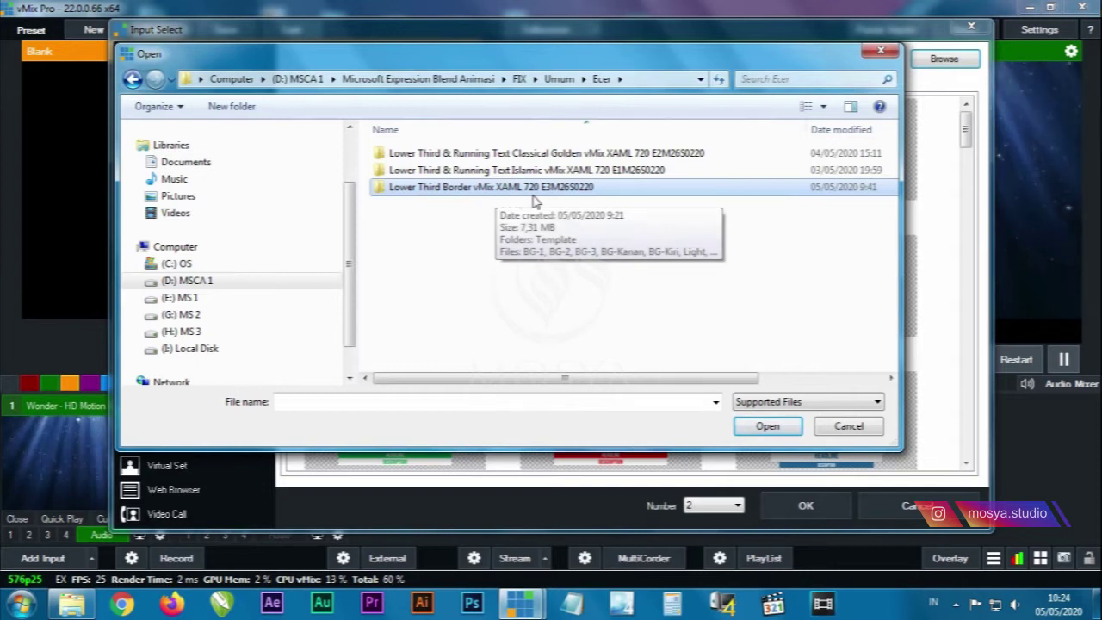
{"action": "double_click", "coordinate": [520, 194]}
{"action": "left_click", "coordinate": [503, 183]}
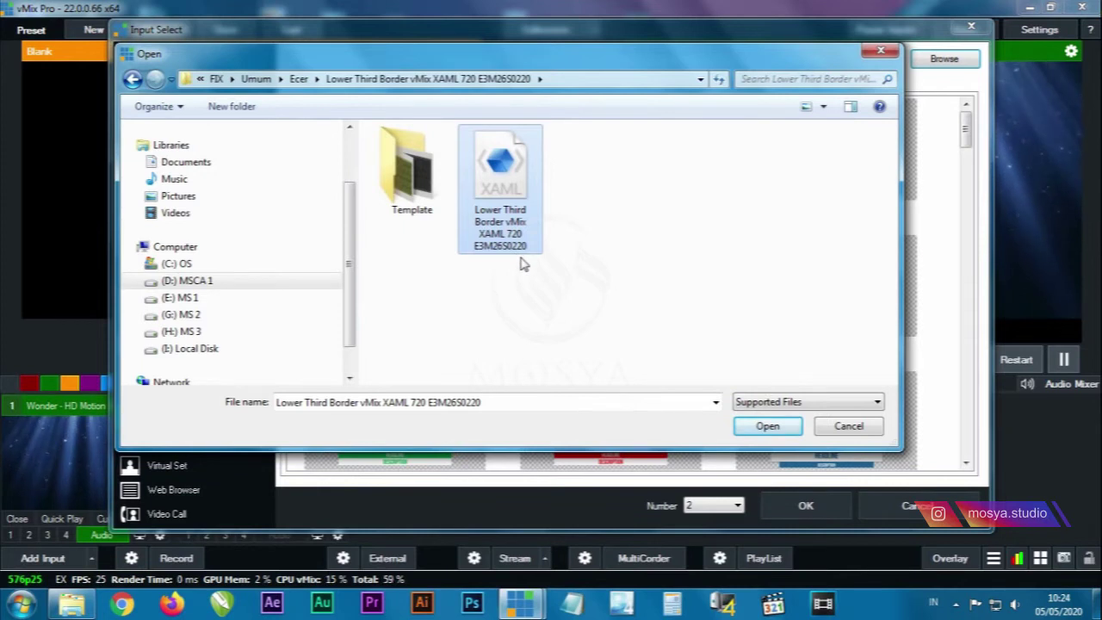
{"action": "left_click", "coordinate": [800, 427]}
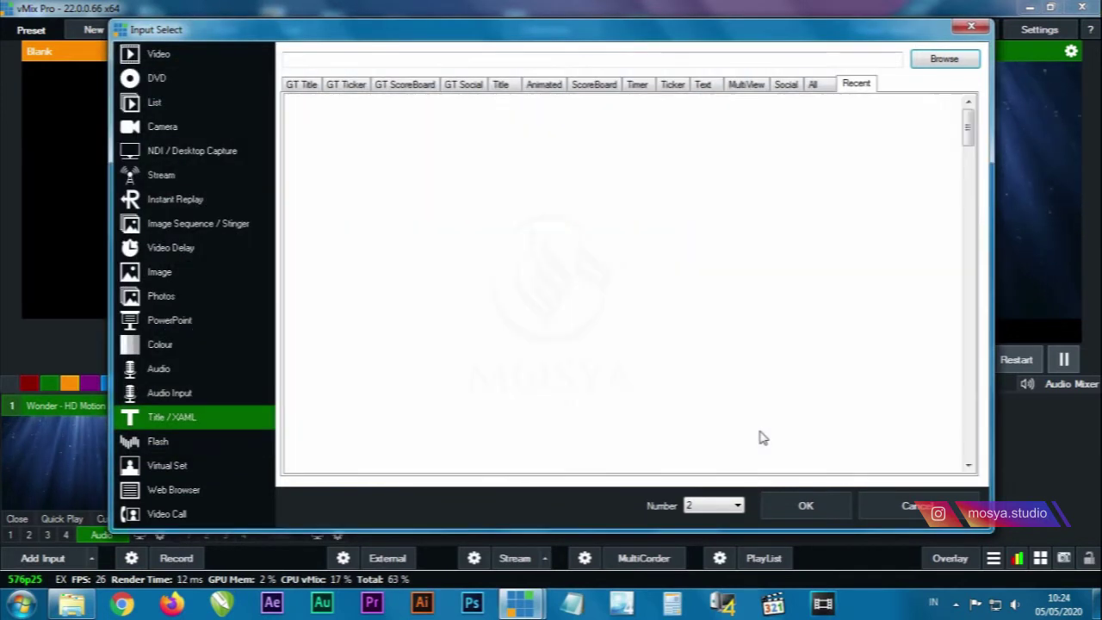
Step: Add the Lower Third Border vMix XAML 720 E3M26S0220 title as an input and close its title editor
{"action": "left_click", "coordinate": [403, 187]}
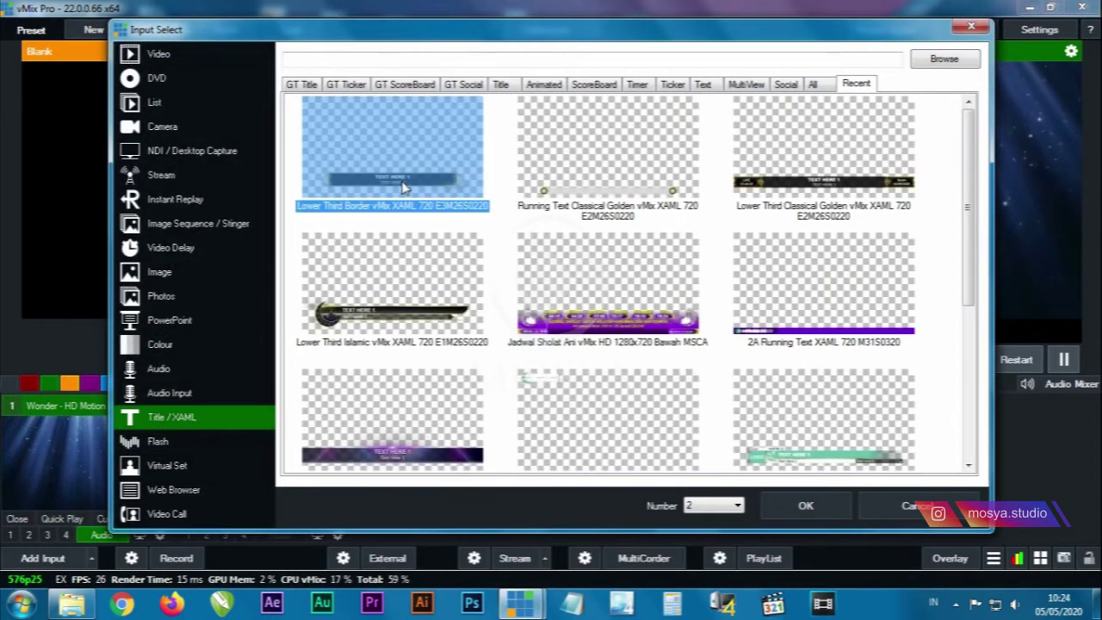
{"action": "left_click", "coordinate": [825, 507]}
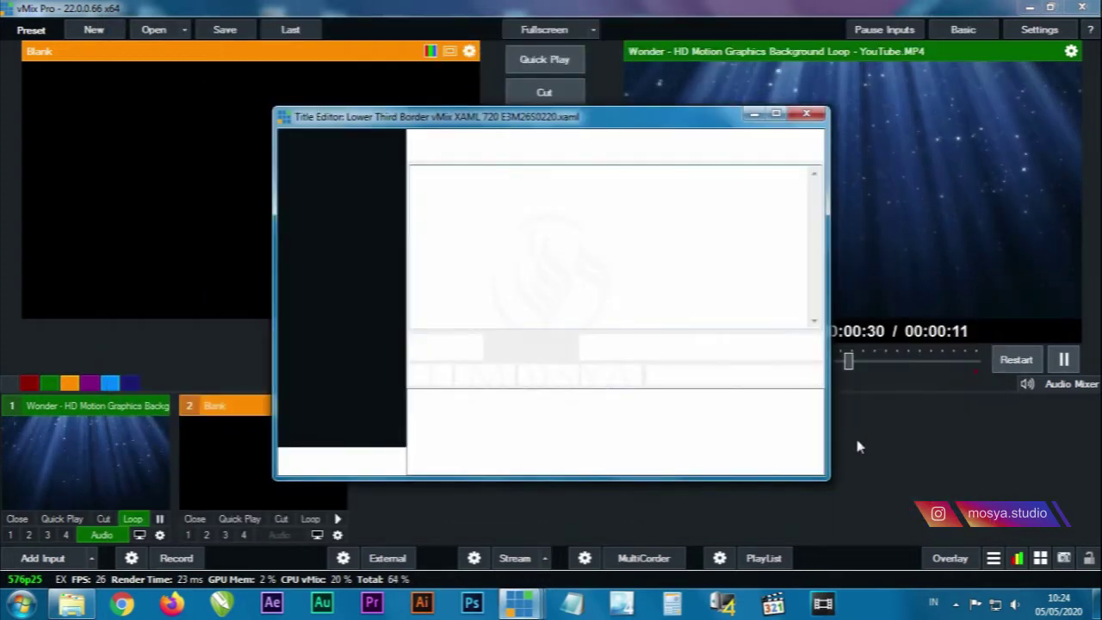
{"action": "left_click", "coordinate": [808, 113]}
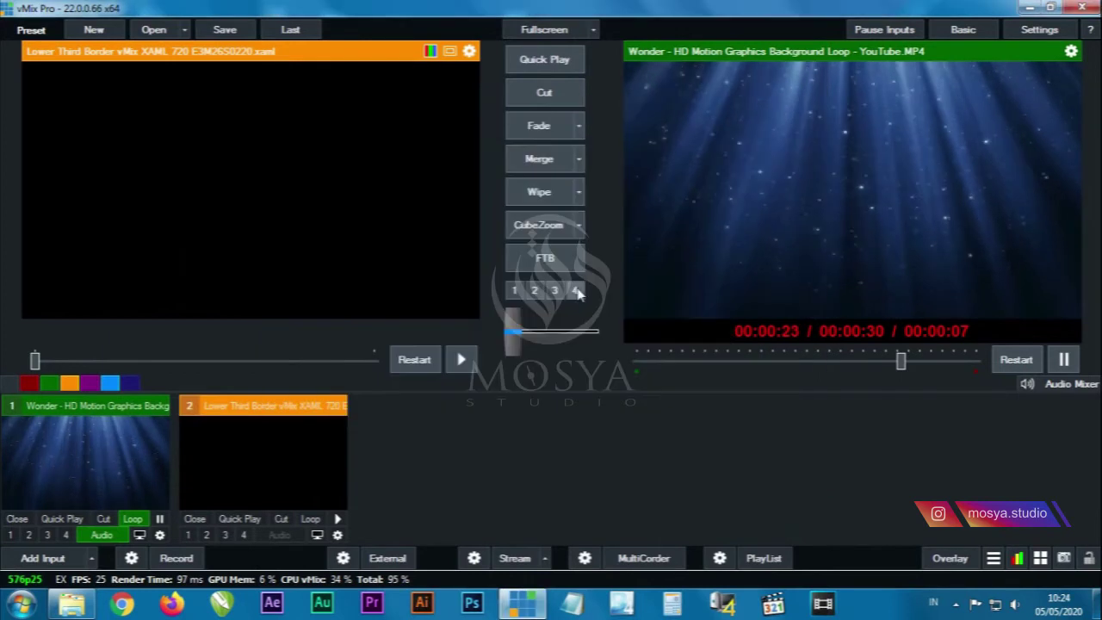
Step: Show the Lower Third Border title as Overlay 1 over the background video, remove it, and play its animation in the preview
{"action": "left_click", "coordinate": [187, 536]}
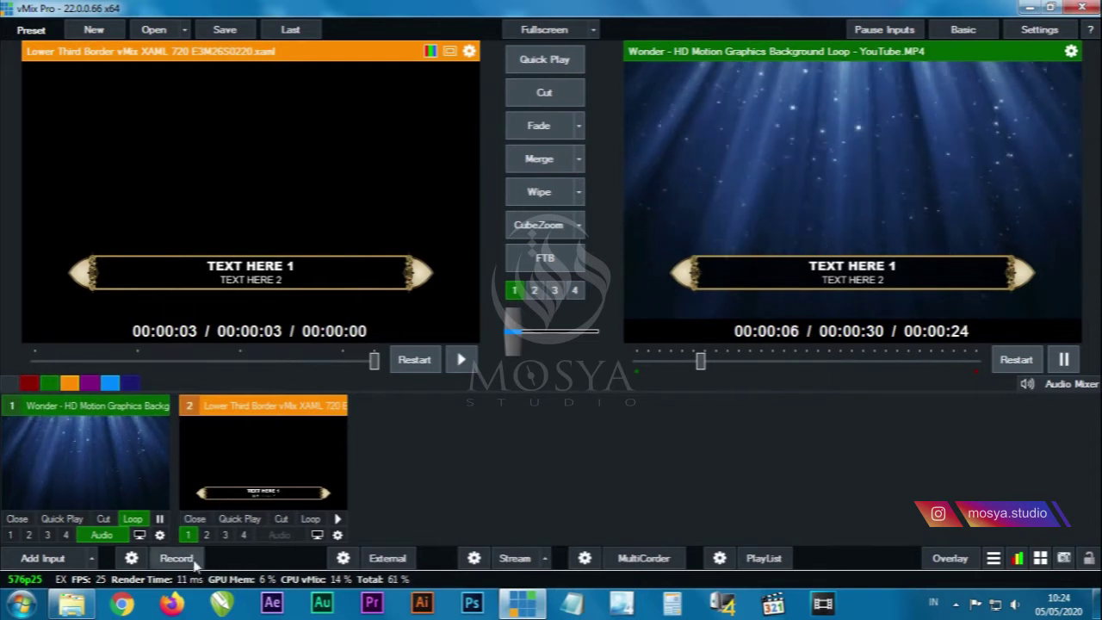
{"action": "left_click", "coordinate": [188, 535]}
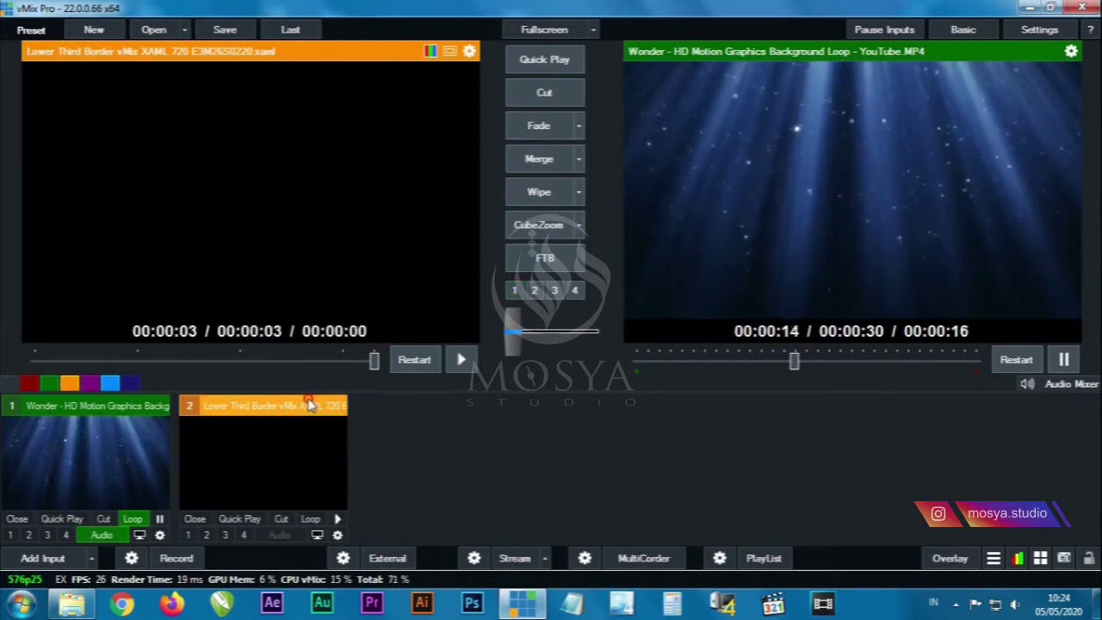
{"action": "left_click", "coordinate": [462, 360]}
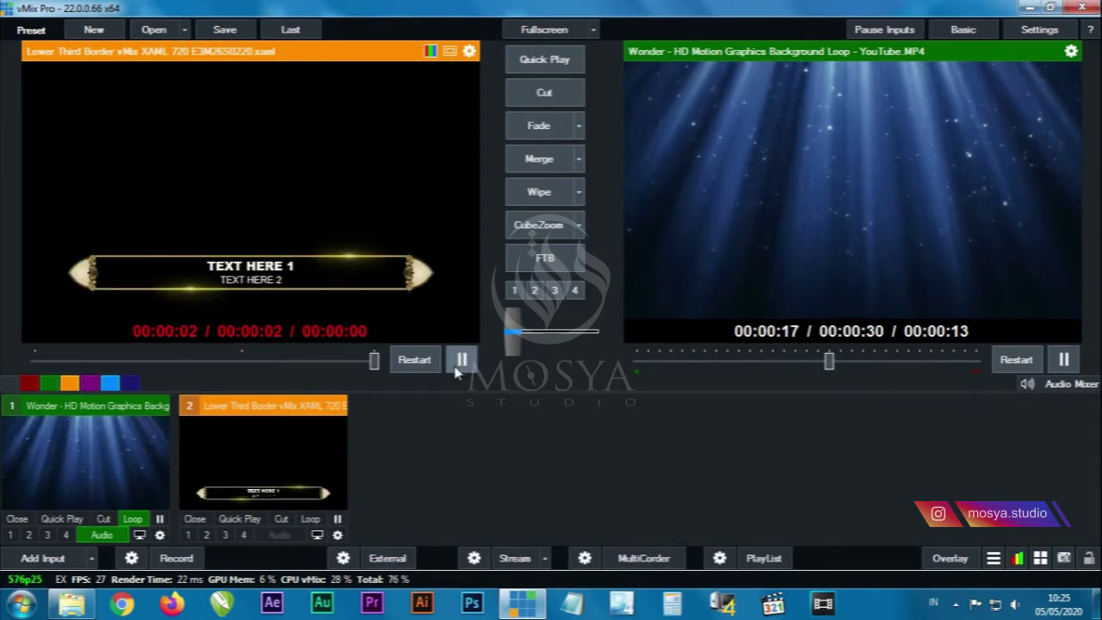
{"action": "left_click", "coordinate": [462, 360]}
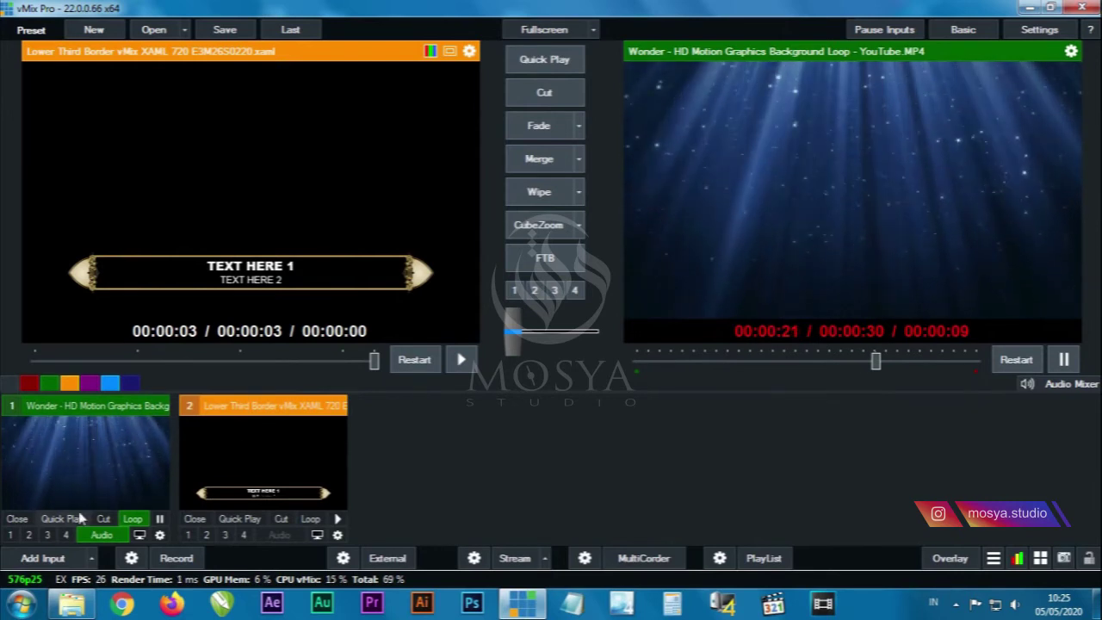
Step: Add the assassin-039-s-creed-origins wallpaper with the pyramids as an image input and move it to first place among the inputs
{"action": "left_click", "coordinate": [45, 559]}
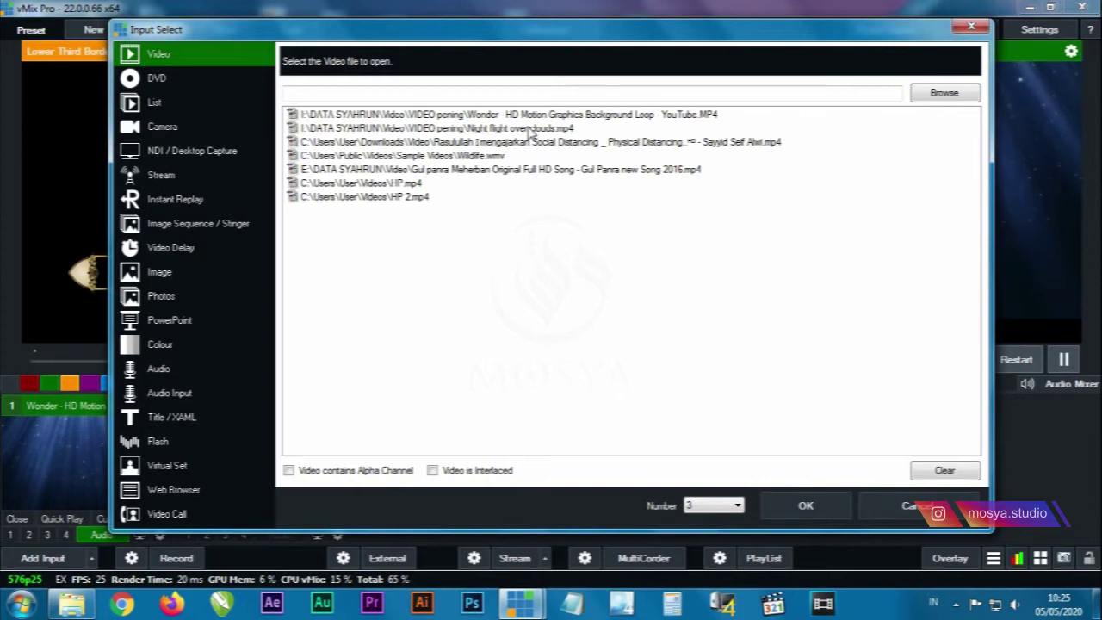
{"action": "left_click", "coordinate": [945, 93]}
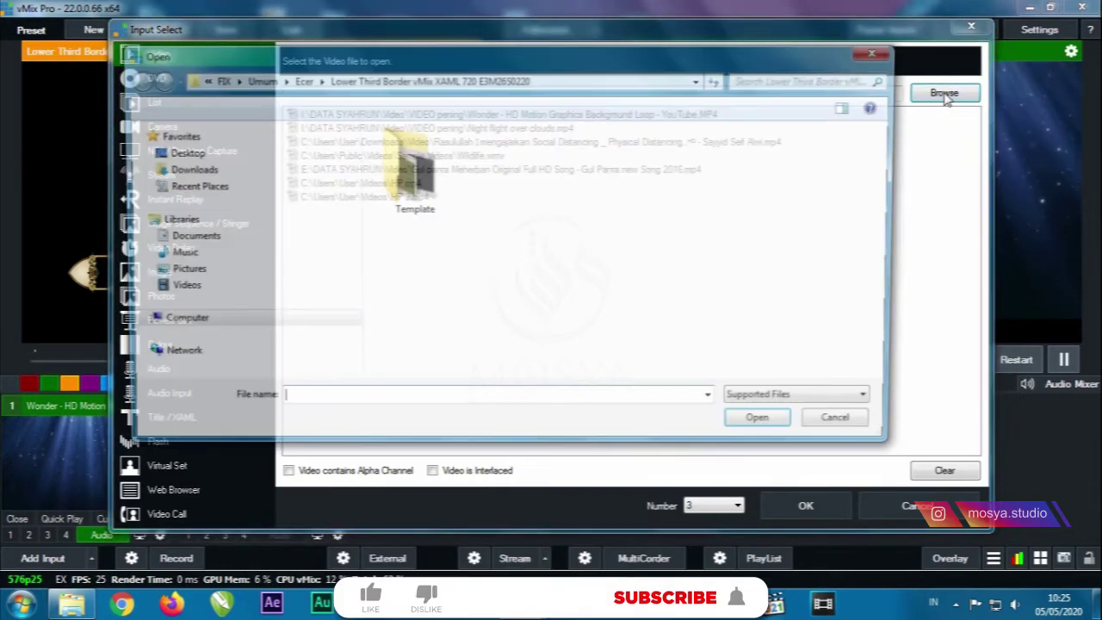
{"action": "left_click", "coordinate": [881, 53]}
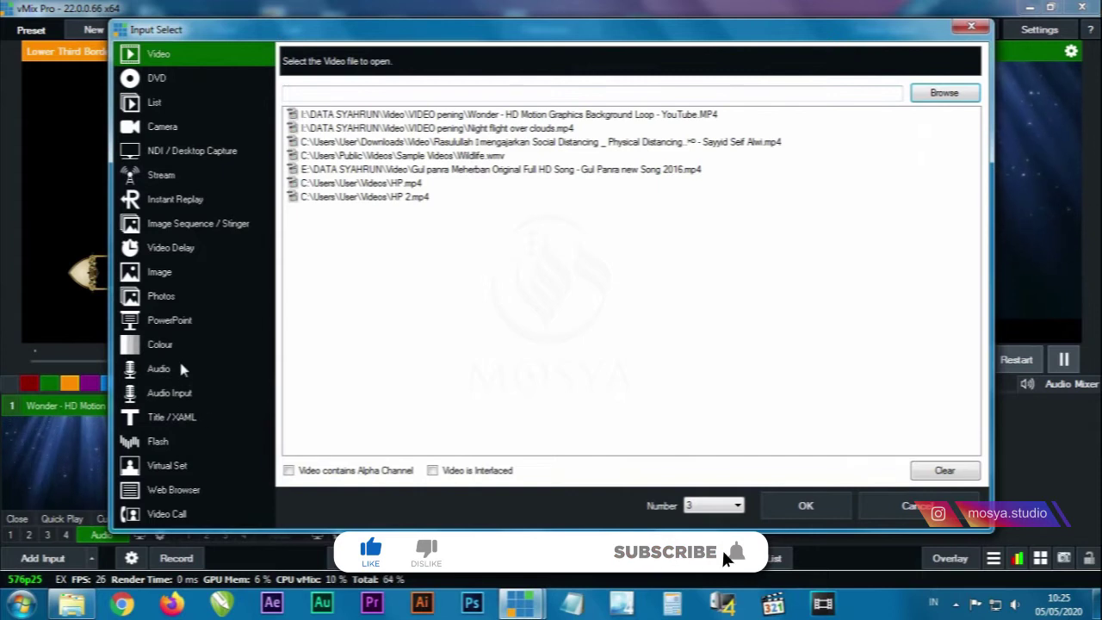
{"action": "left_click", "coordinate": [183, 273]}
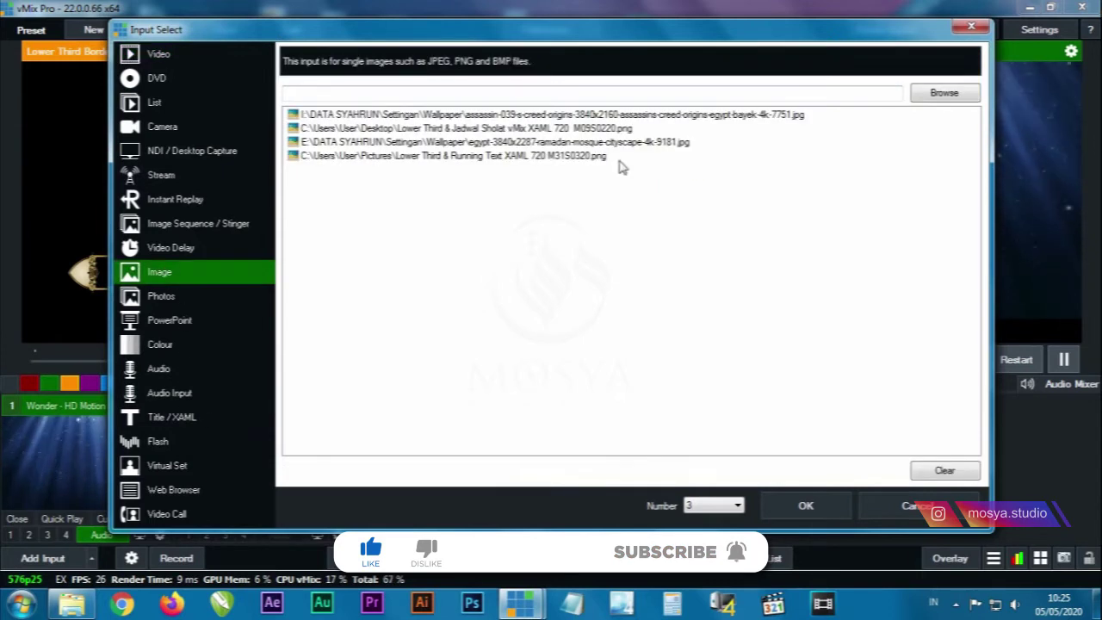
{"action": "left_click", "coordinate": [657, 114]}
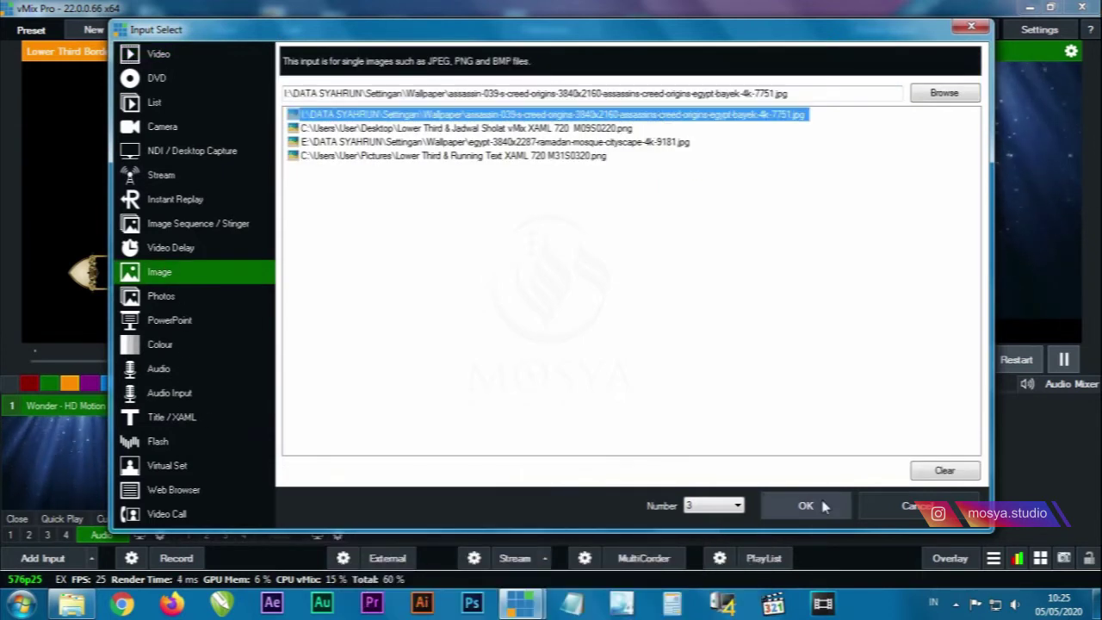
{"action": "left_click", "coordinate": [823, 506]}
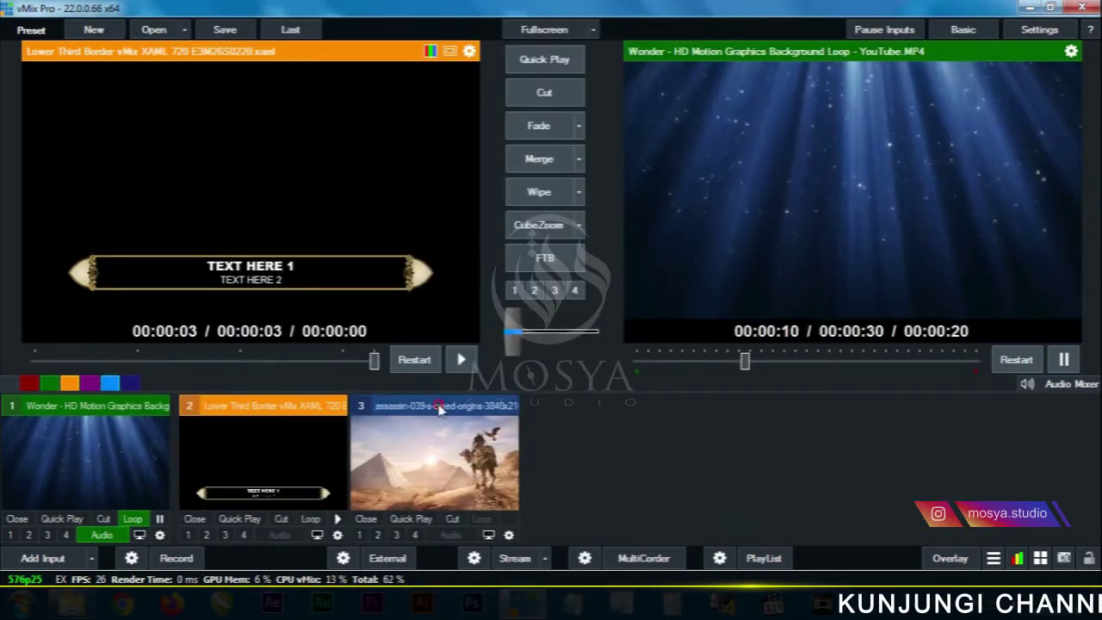
{"action": "left_click_drag", "start_coordinate": [118, 395], "coordinate": [121, 405]}
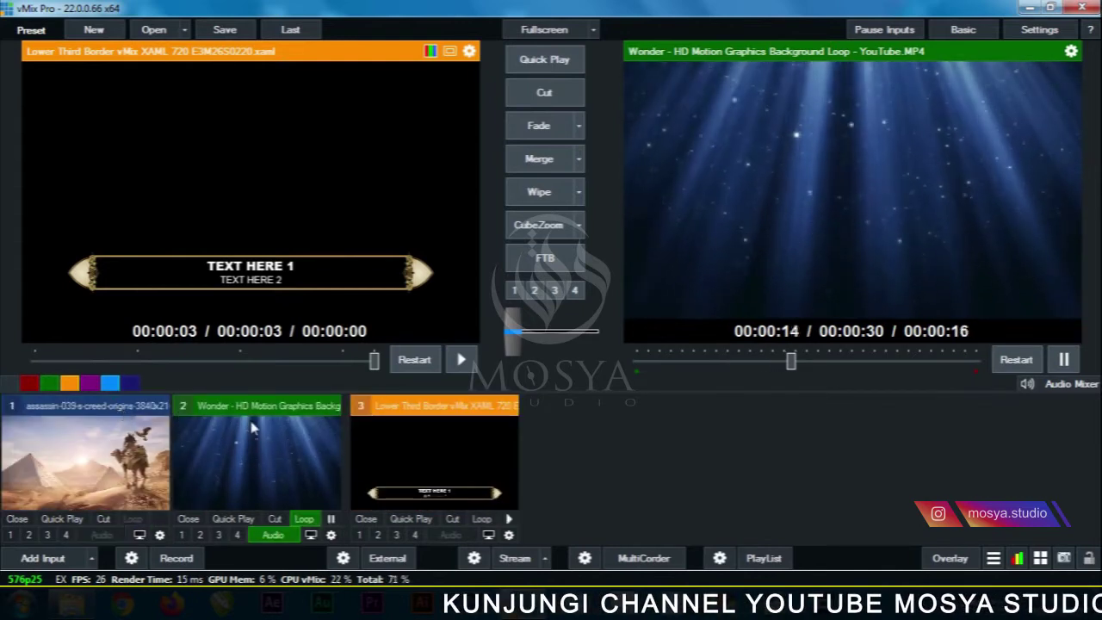
Step: Turn off looping and audio on the Wonder background video and switch the output to the pyramid image with Quick Play
{"action": "left_click", "coordinate": [312, 519]}
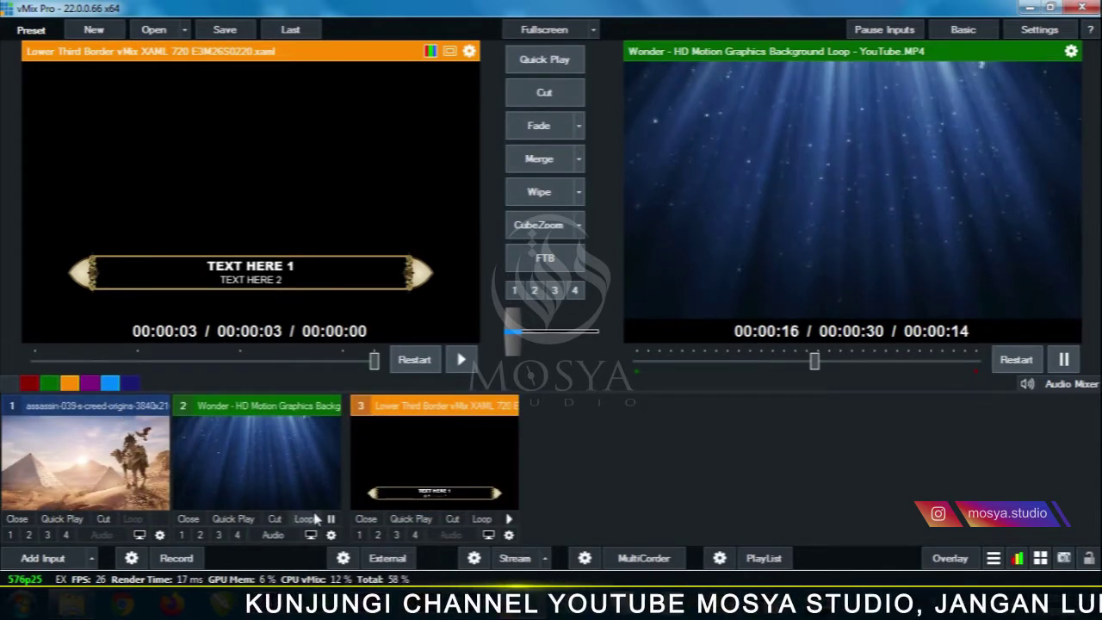
{"action": "left_click", "coordinate": [75, 418]}
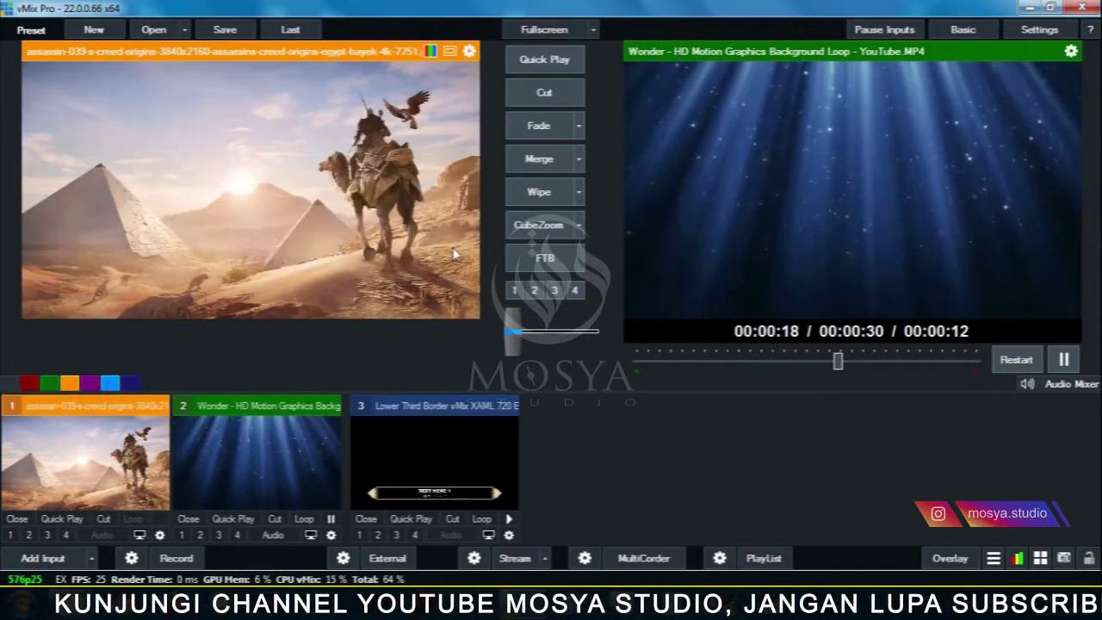
{"action": "left_click", "coordinate": [538, 62]}
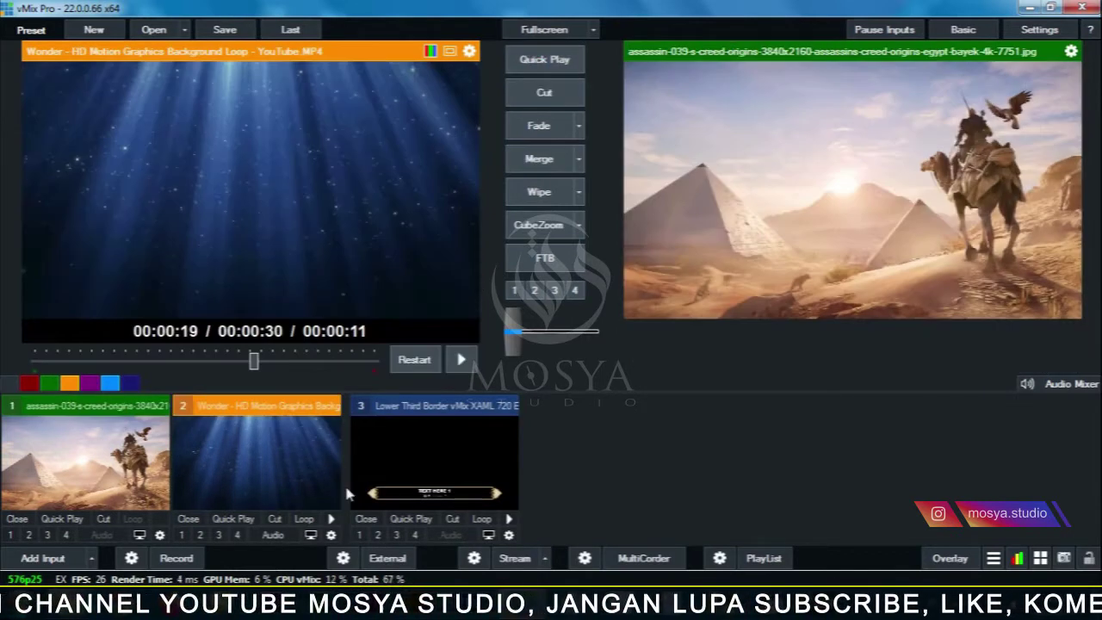
Step: Show the Lower Third Border title as Overlay 1 over the pyramid image, remove it, and replay its animation in the preview
{"action": "left_click", "coordinate": [360, 535]}
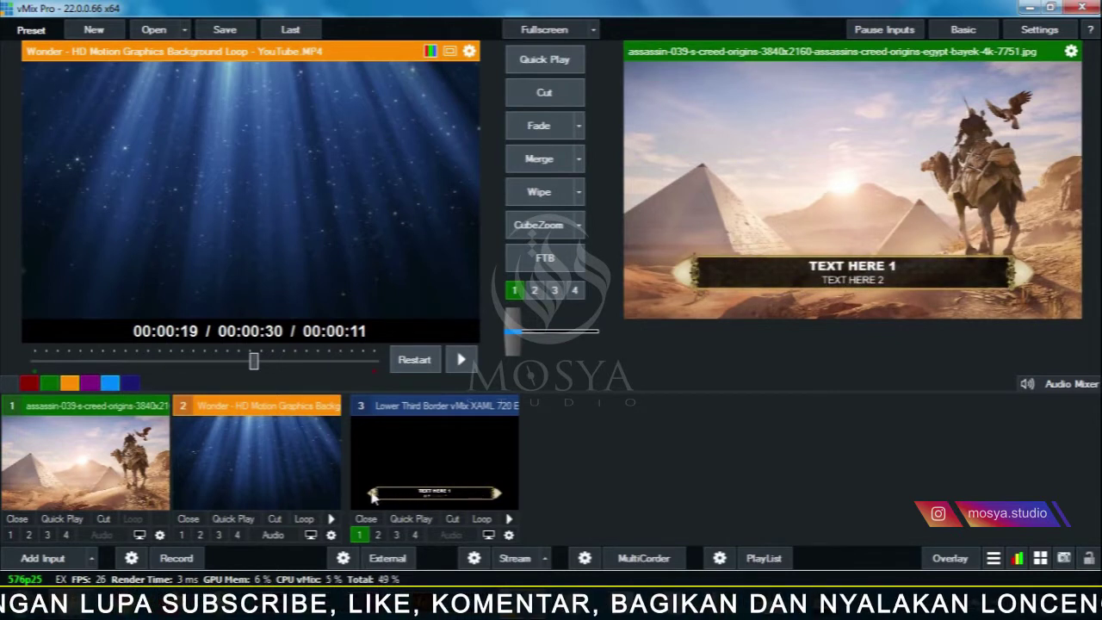
{"action": "left_click", "coordinate": [465, 438]}
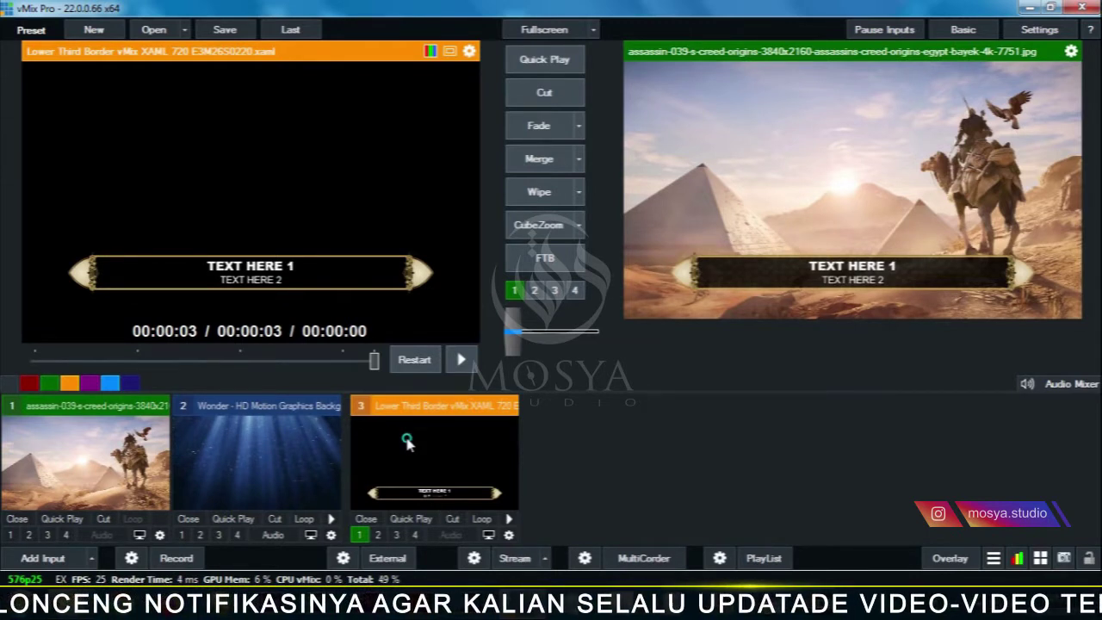
{"action": "right_click", "coordinate": [408, 441]}
{"action": "left_click", "coordinate": [360, 536]}
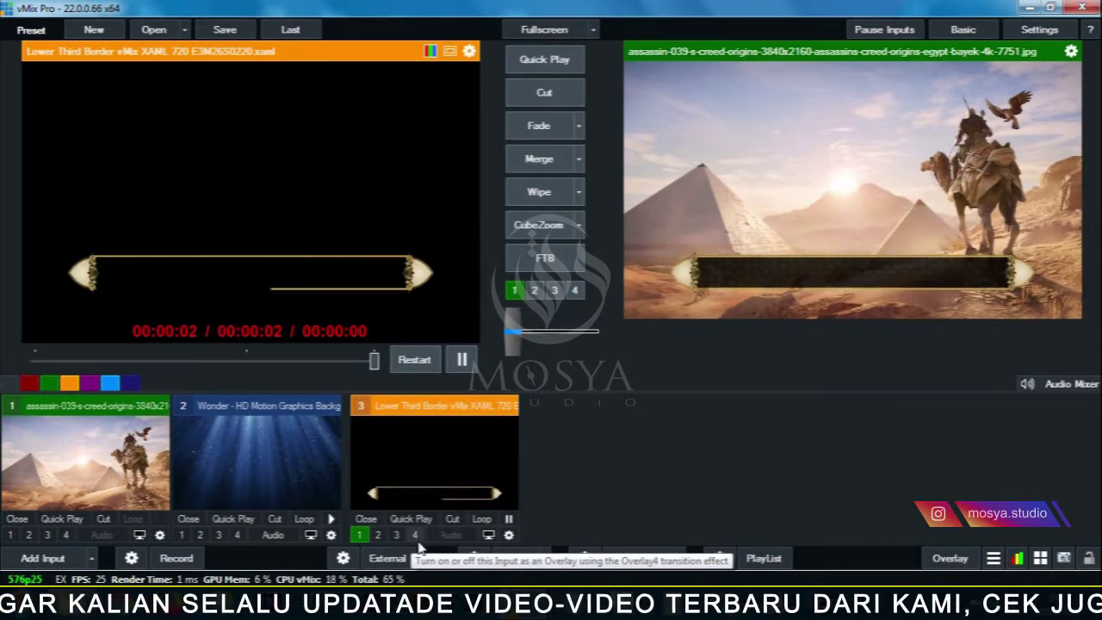
{"action": "left_click", "coordinate": [461, 360]}
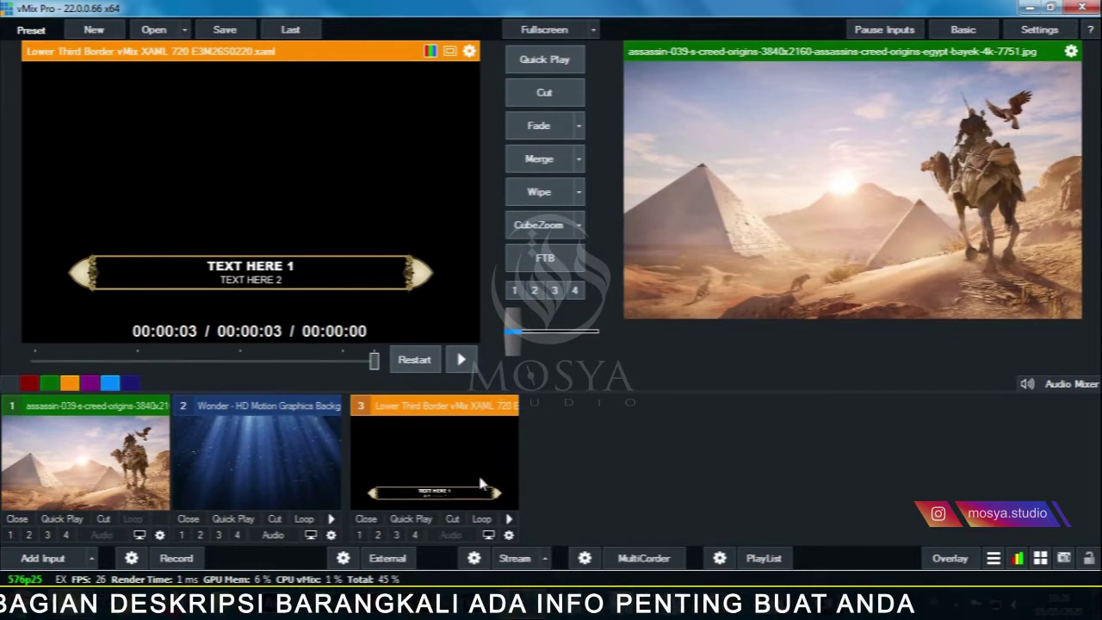
Step: Bring up the editing options of the Lower Third Border title input
{"action": "right_click", "coordinate": [402, 442]}
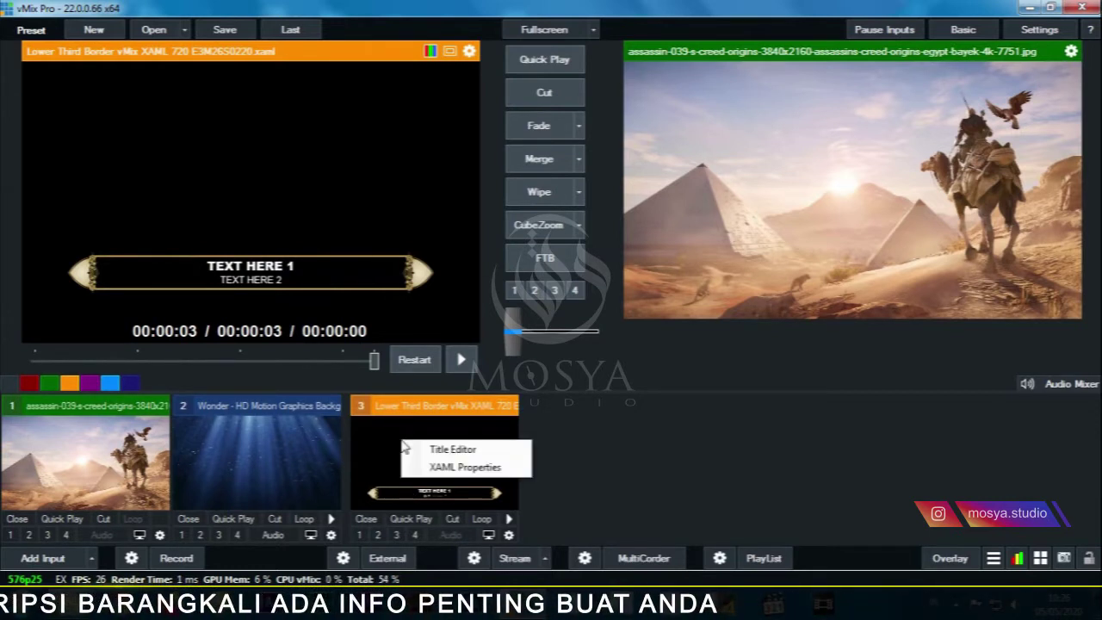